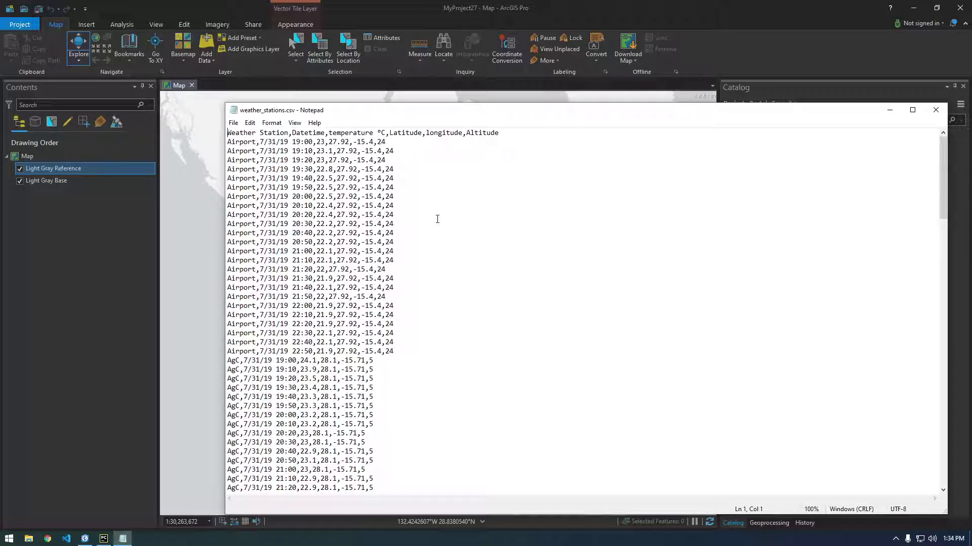
Review the weather_stations.csv header columns (Weather Station, latitude, longitude) in Notepad, then close it.
drag(227, 133, 308, 133)
click(242, 141)
drag(235, 134, 277, 134)
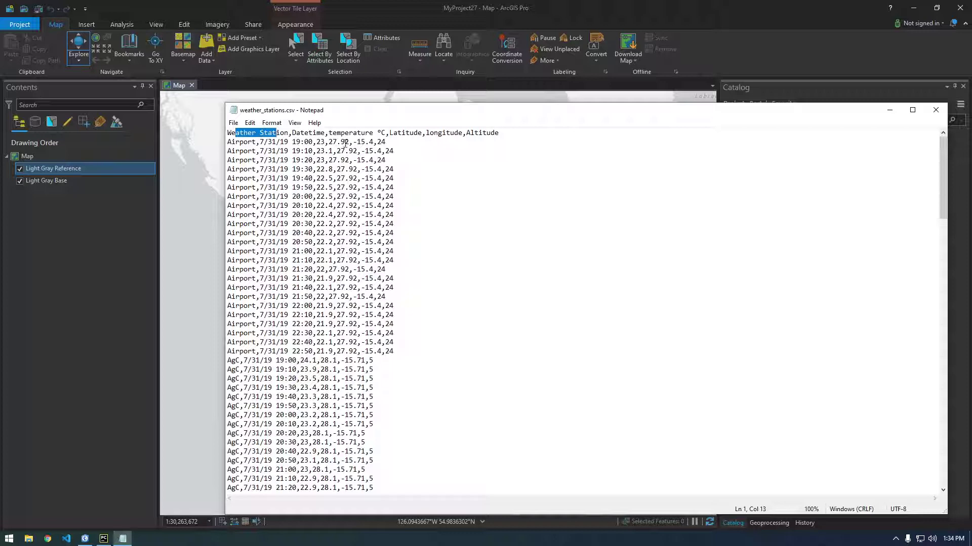
drag(385, 133, 459, 133)
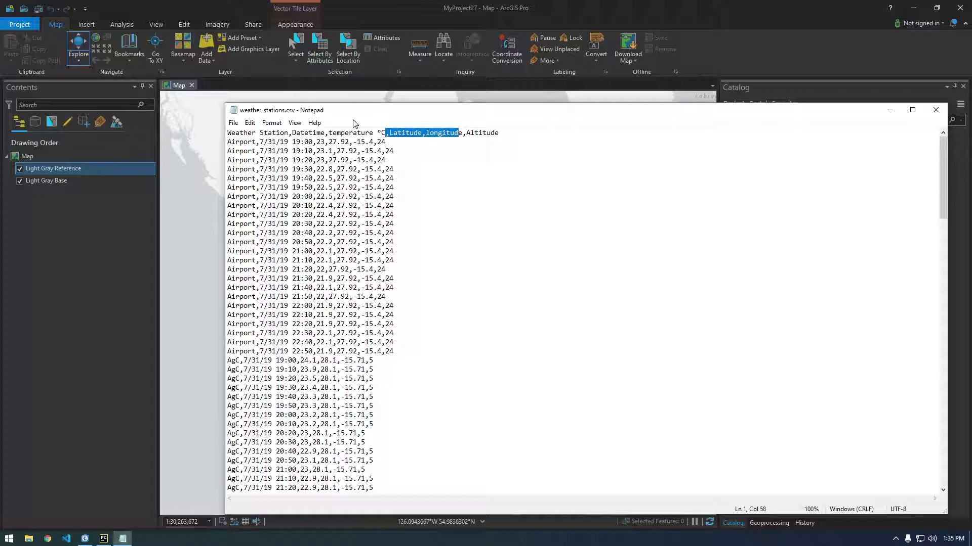
drag(354, 111, 324, 111)
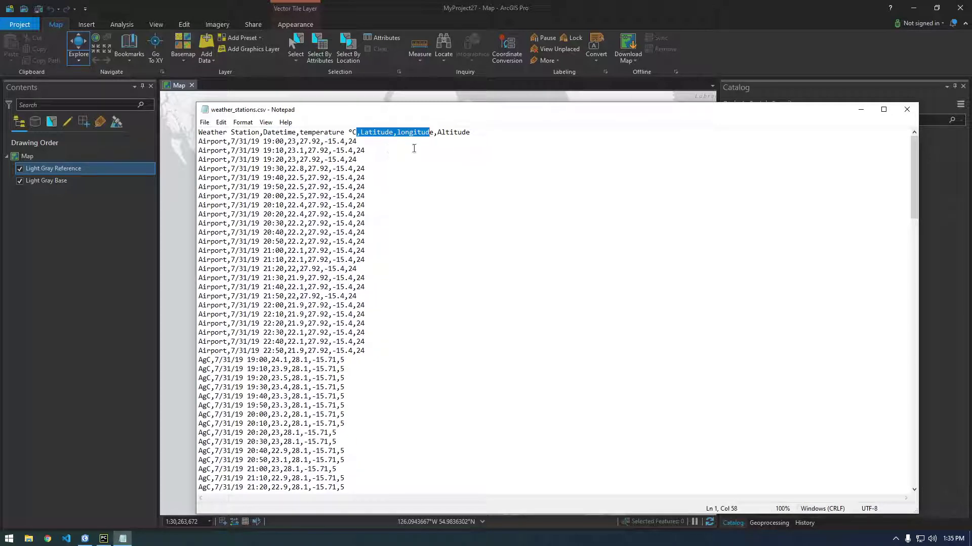
click(906, 110)
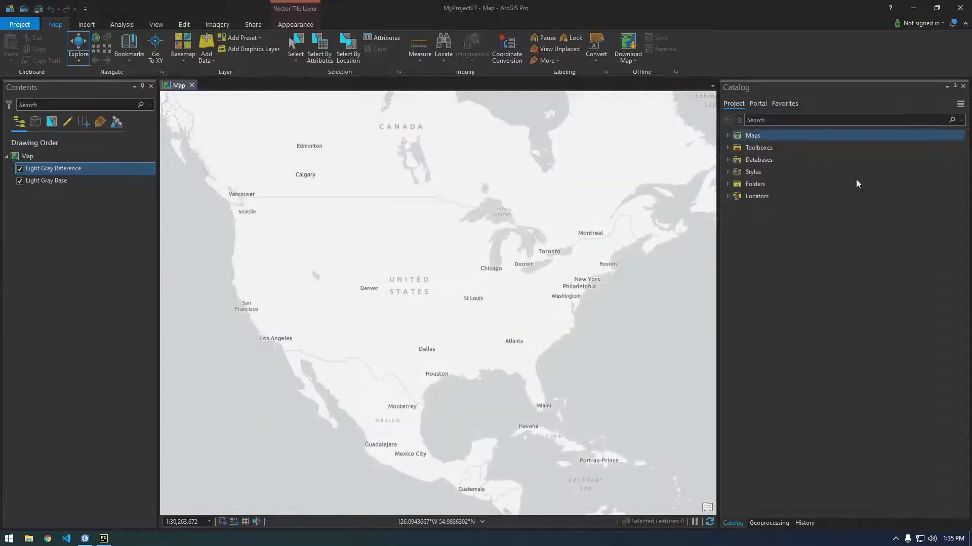
Add a folder connection to the arcpy folder under E:\Youtube_Videos.
click(727, 184)
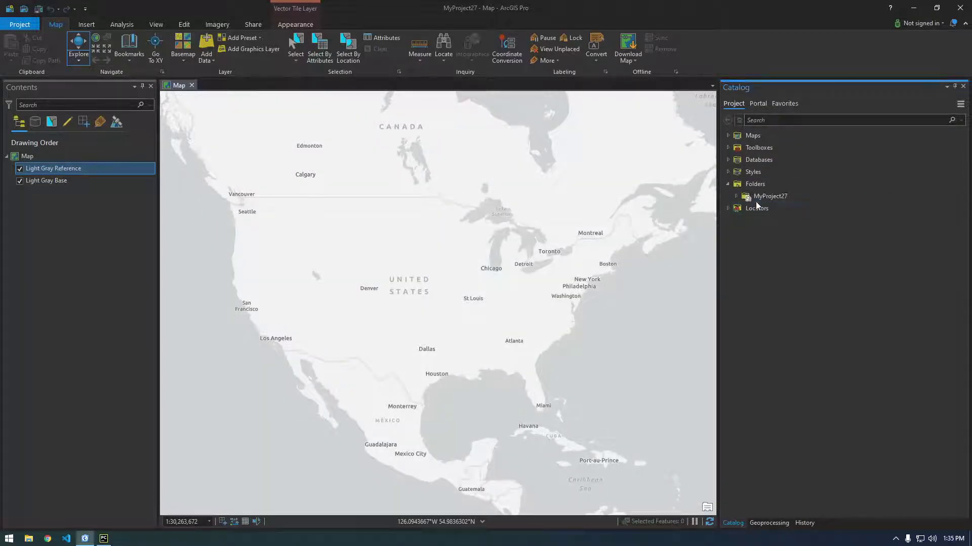
click(754, 186)
right_click(752, 186)
click(767, 193)
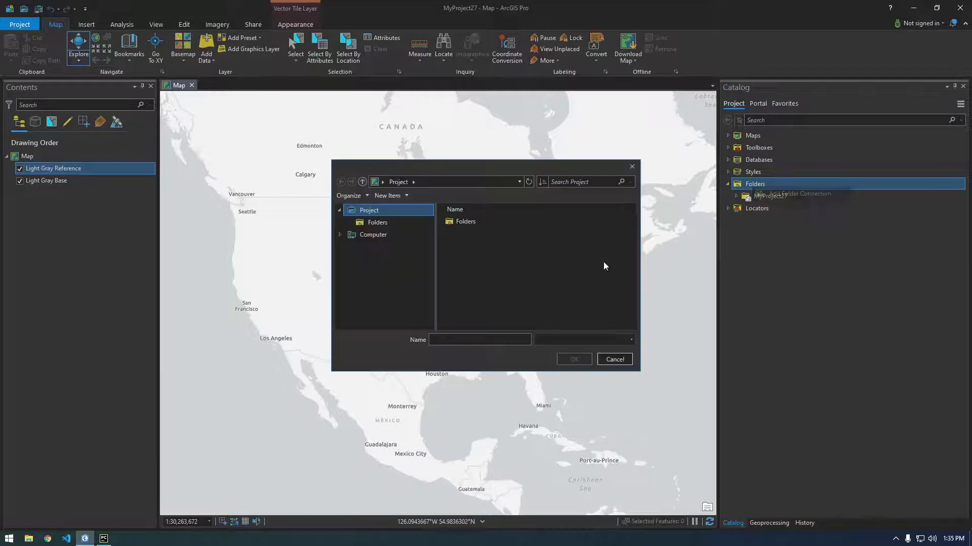
click(372, 295)
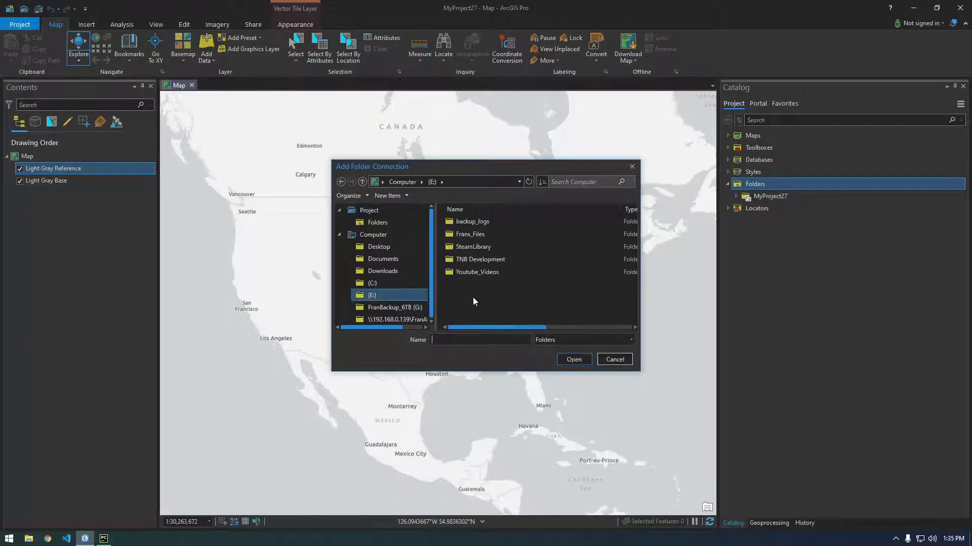
double_click(478, 272)
click(463, 233)
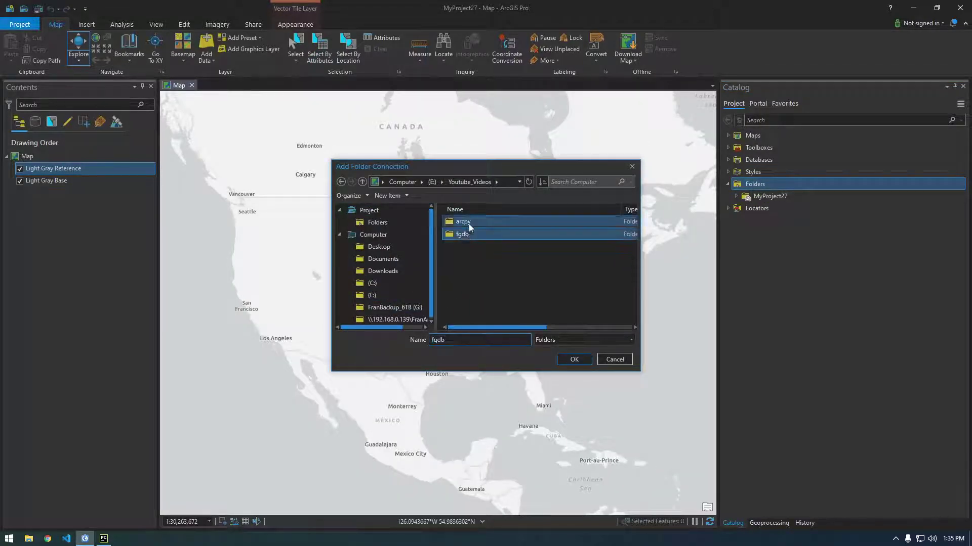
click(469, 225)
click(584, 362)
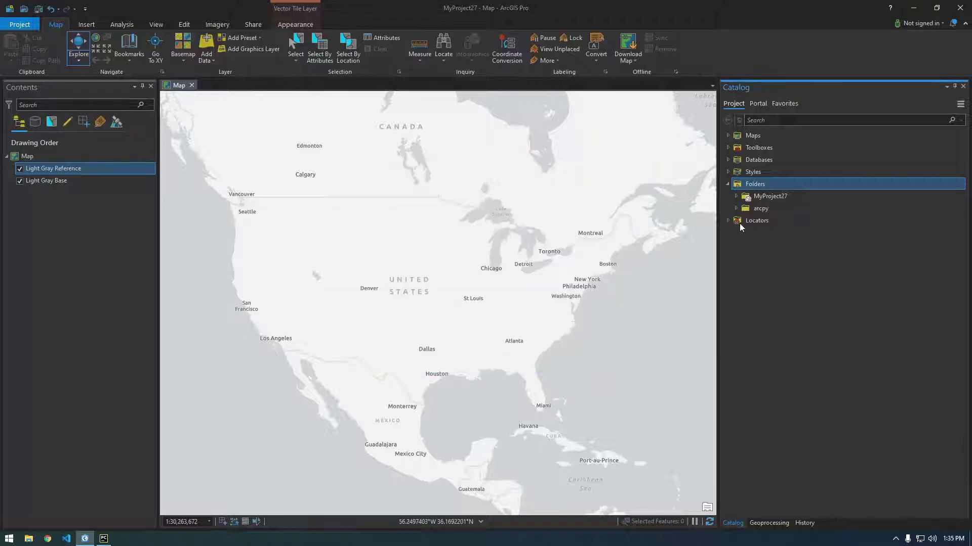
Drag weather_stations.csv from the arcpy folder onto the map.
click(736, 208)
click(780, 234)
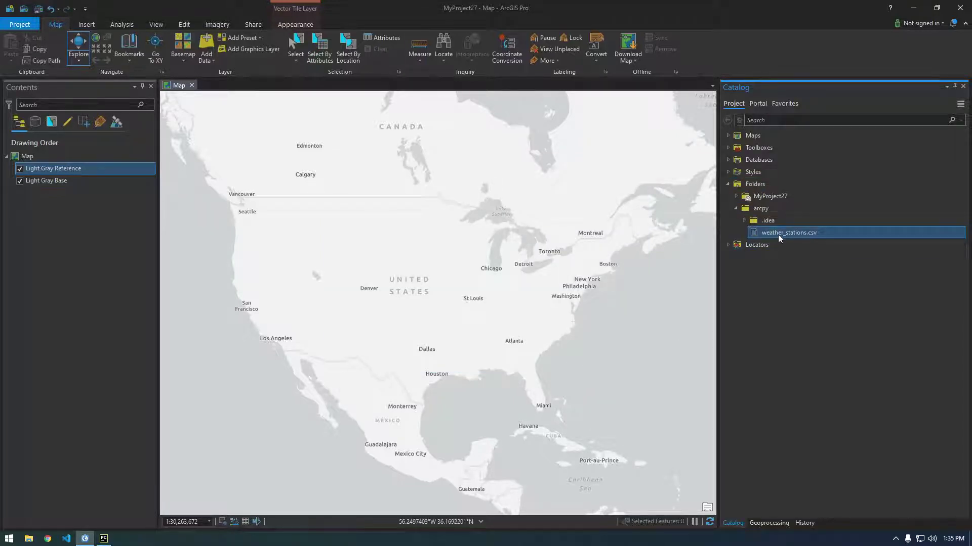
drag(779, 234, 479, 310)
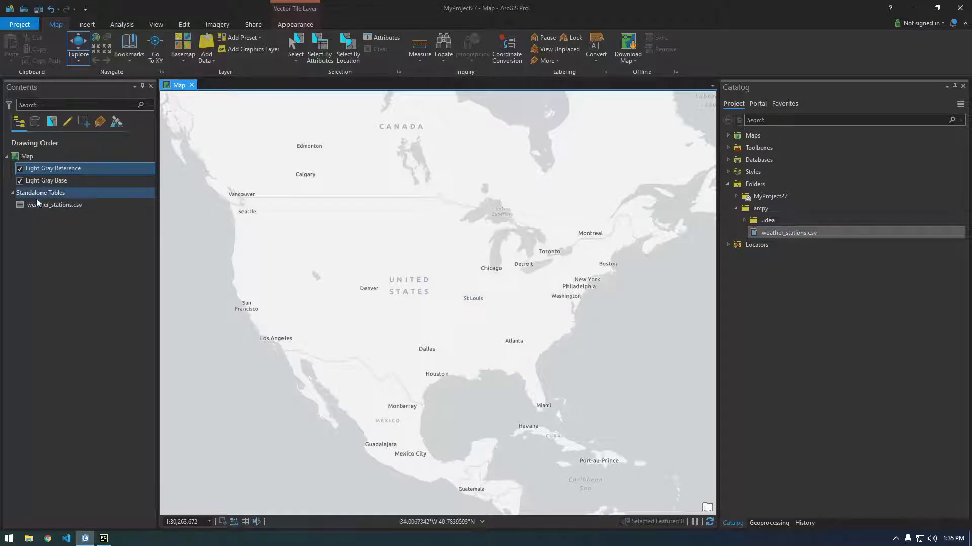
Open the weather_stations.csv attribute table to check its 168 records, then close it.
click(63, 205)
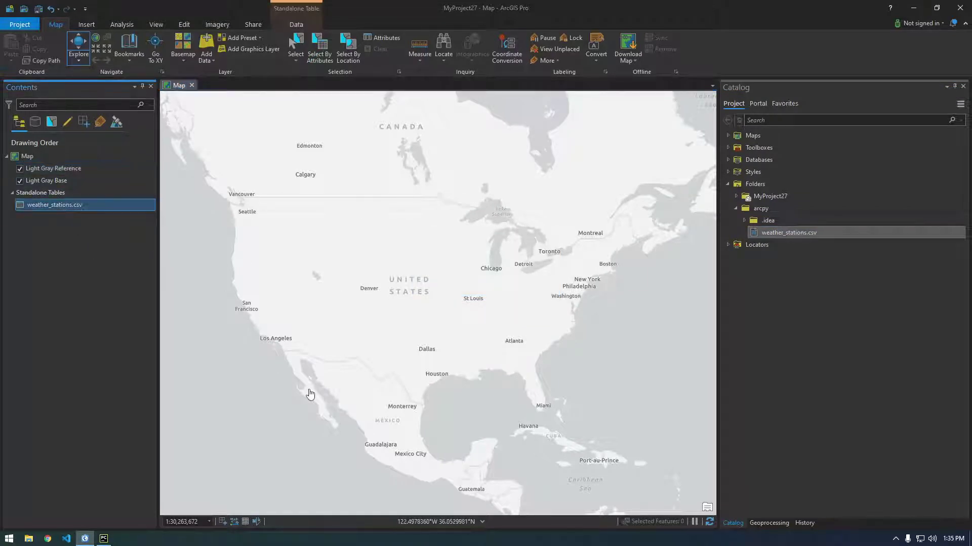
scroll(641, 332, down, 5)
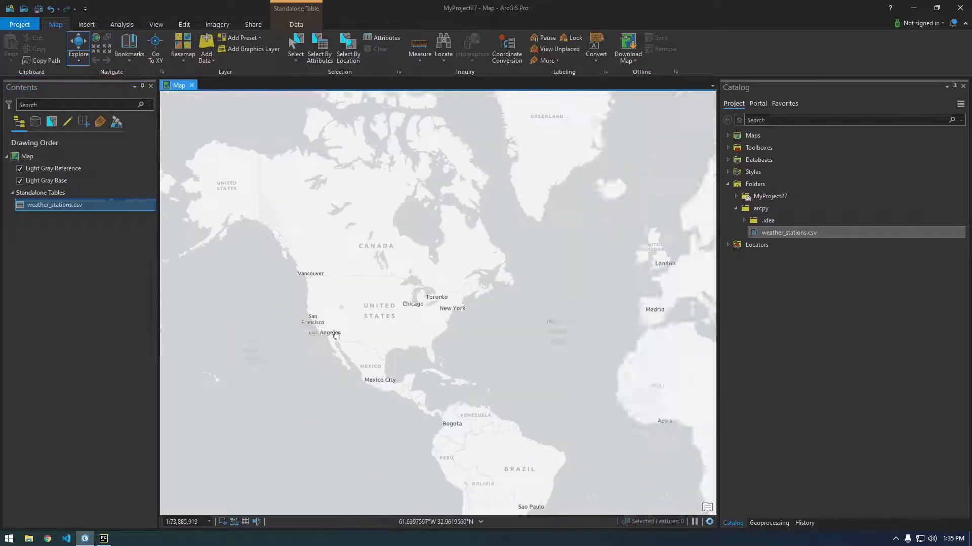
drag(565, 354, 491, 359)
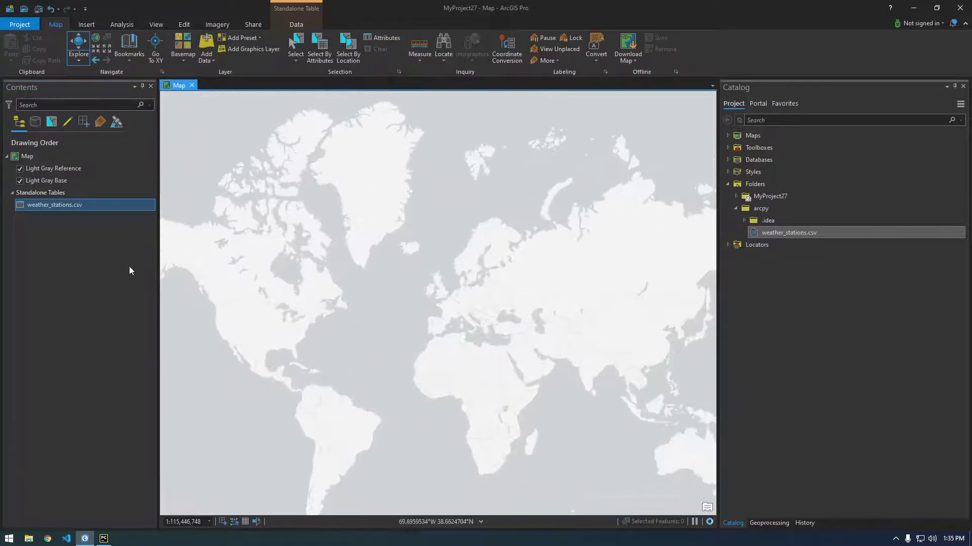
right_click(65, 205)
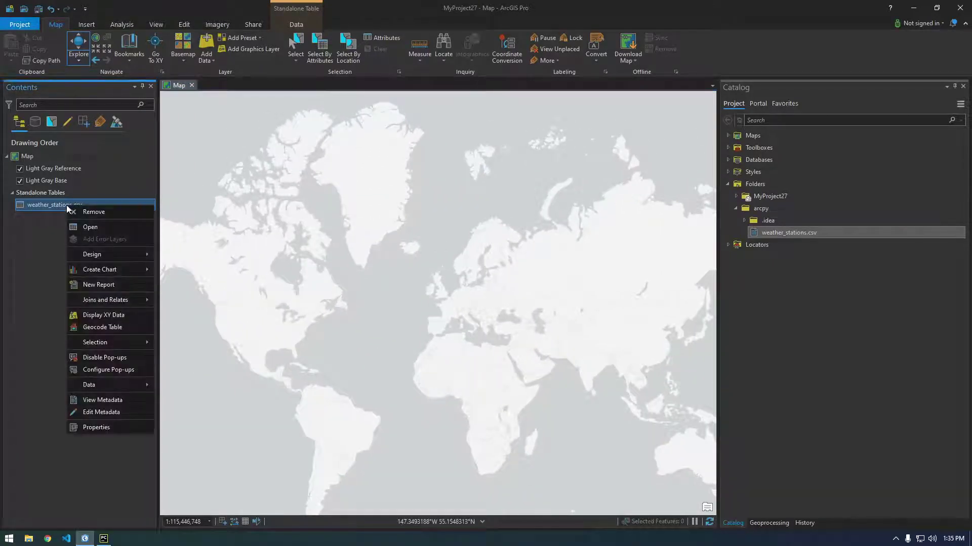
click(91, 228)
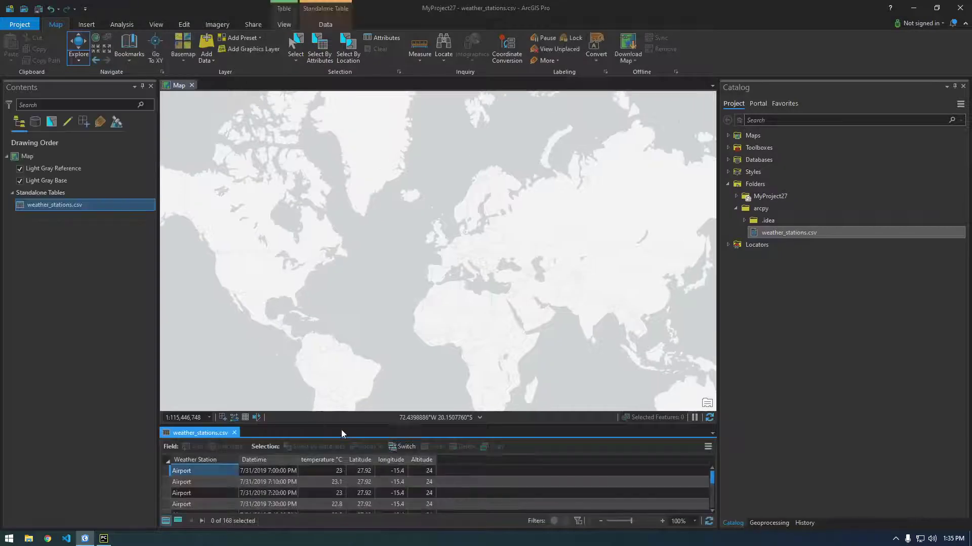
drag(341, 430, 341, 397)
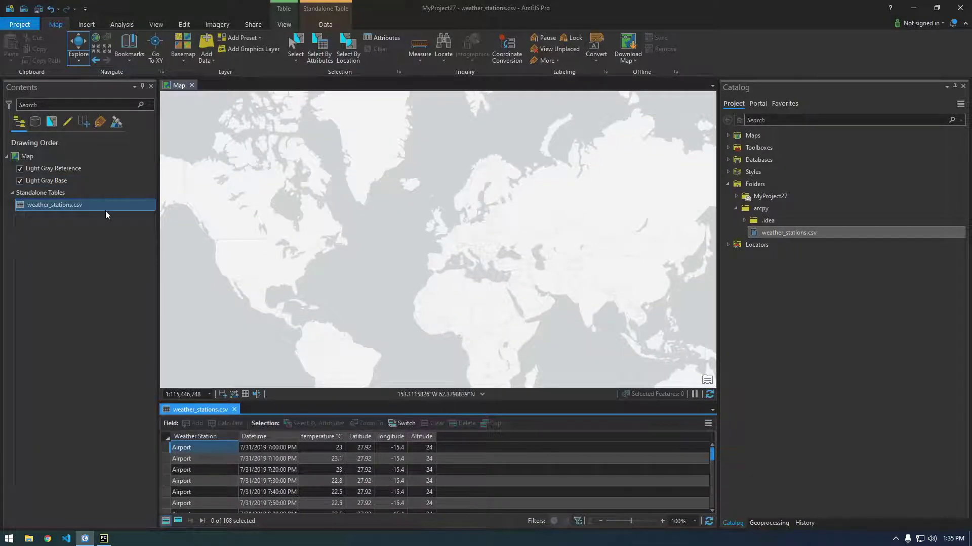
click(234, 410)
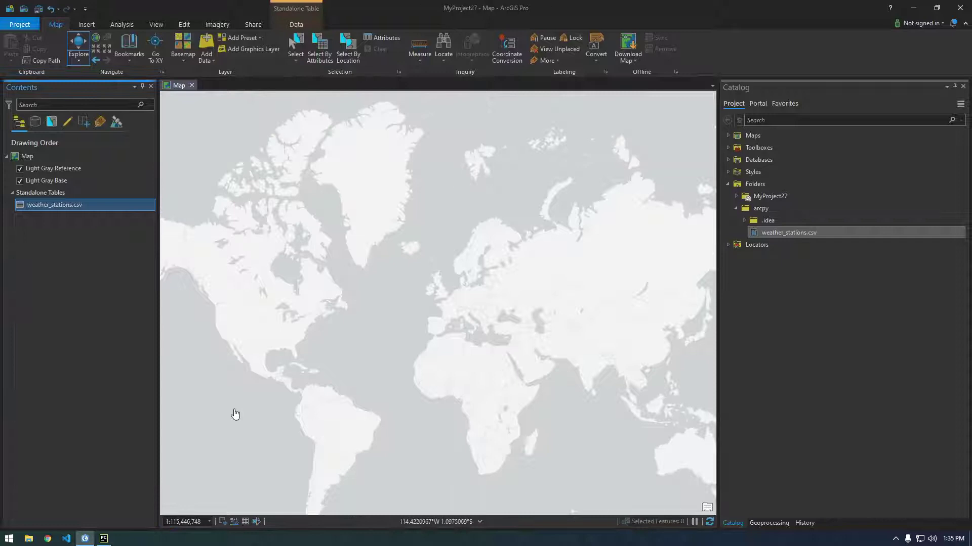
Display XY Data with X longitude, Y Latitude in WGS 1984, and zoom to the Gran Canaria points.
right_click(78, 208)
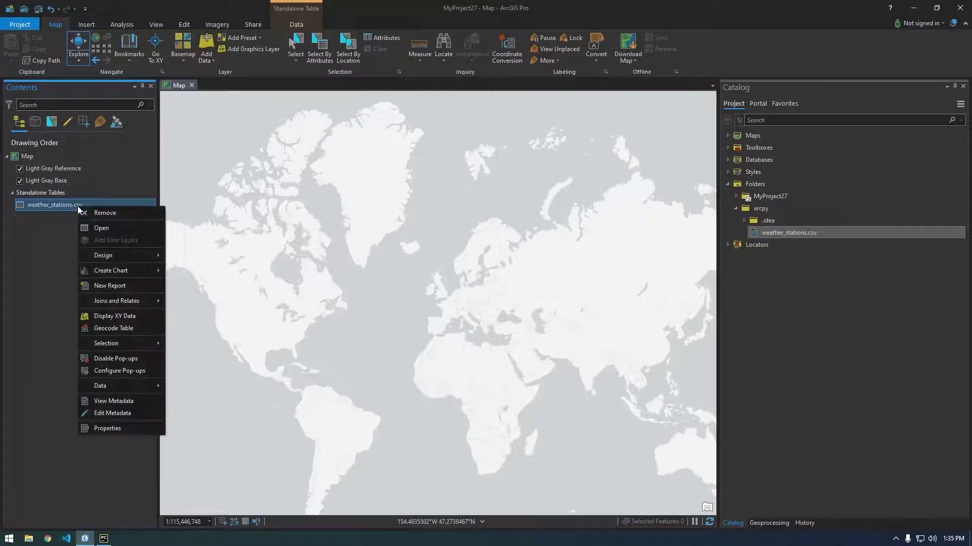
click(123, 317)
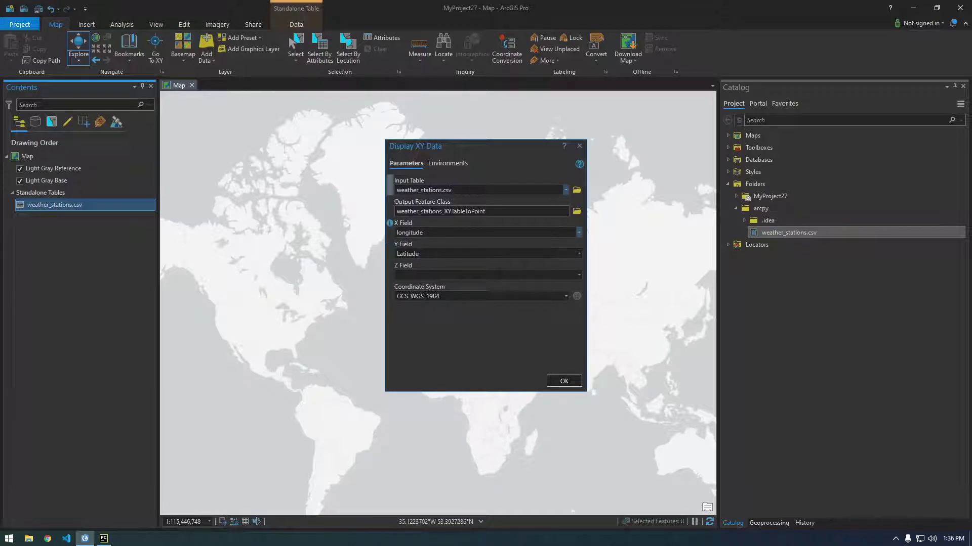
double_click(406, 255)
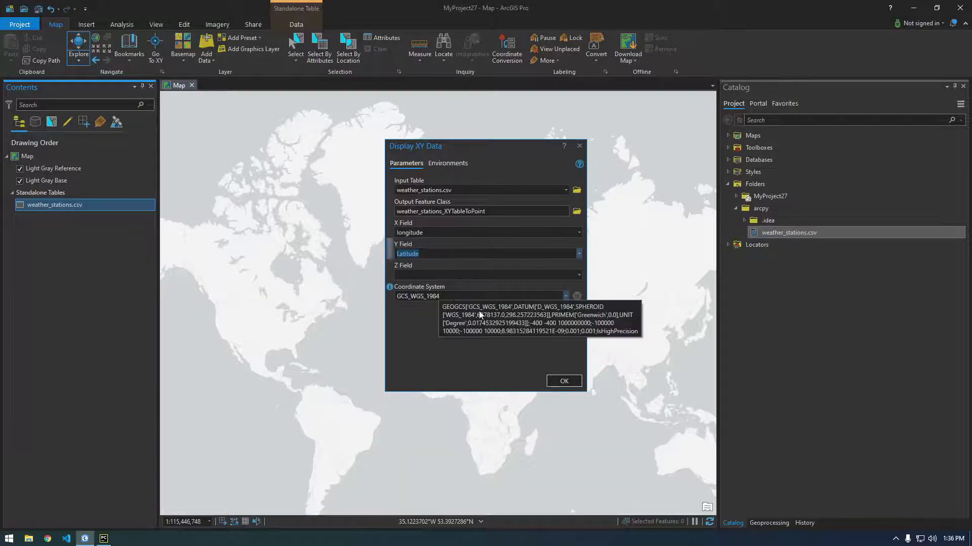
click(564, 381)
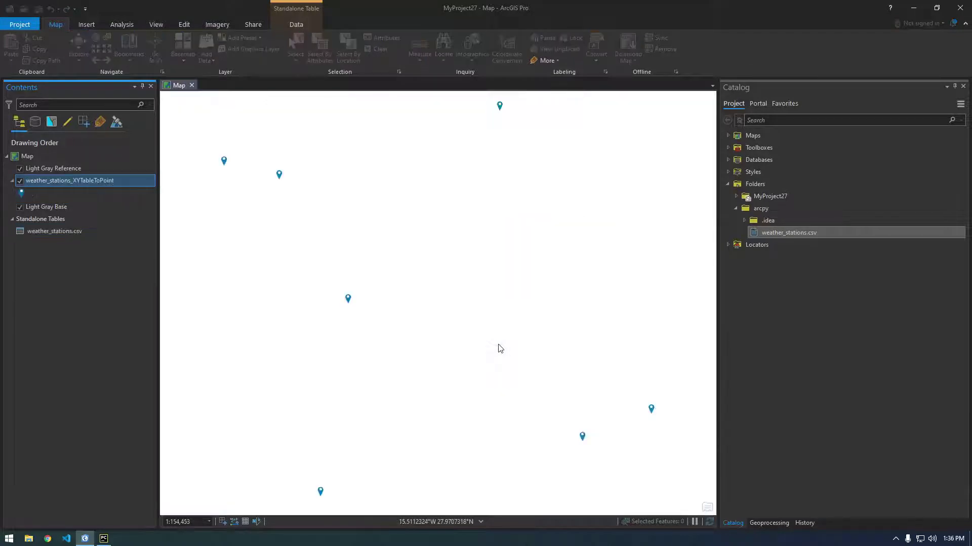
scroll(453, 287, down, 4)
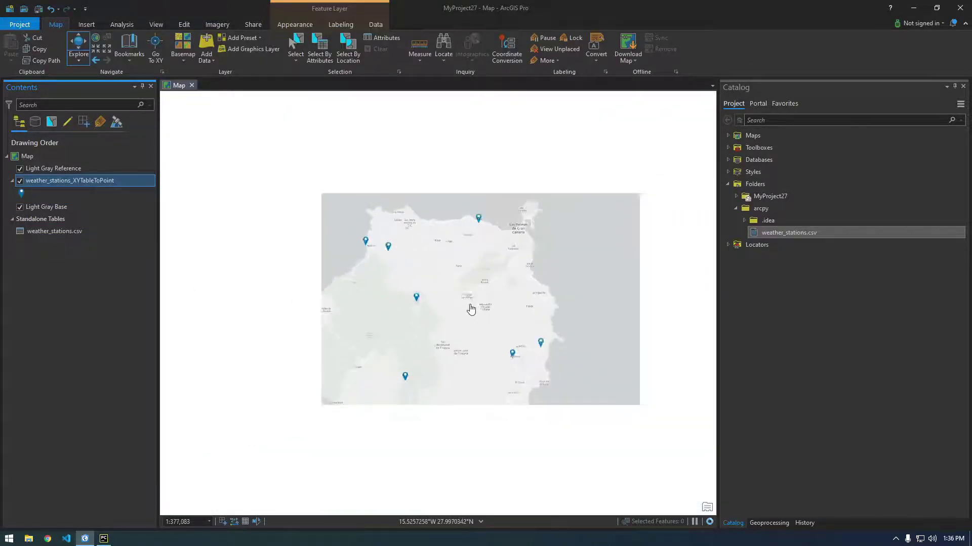
scroll(471, 309, down, 5)
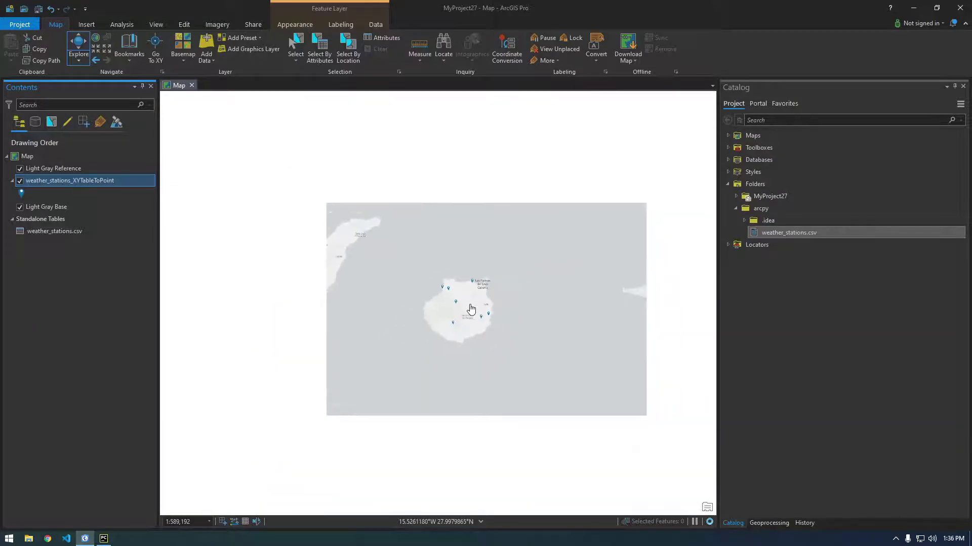
scroll(471, 309, down, 2)
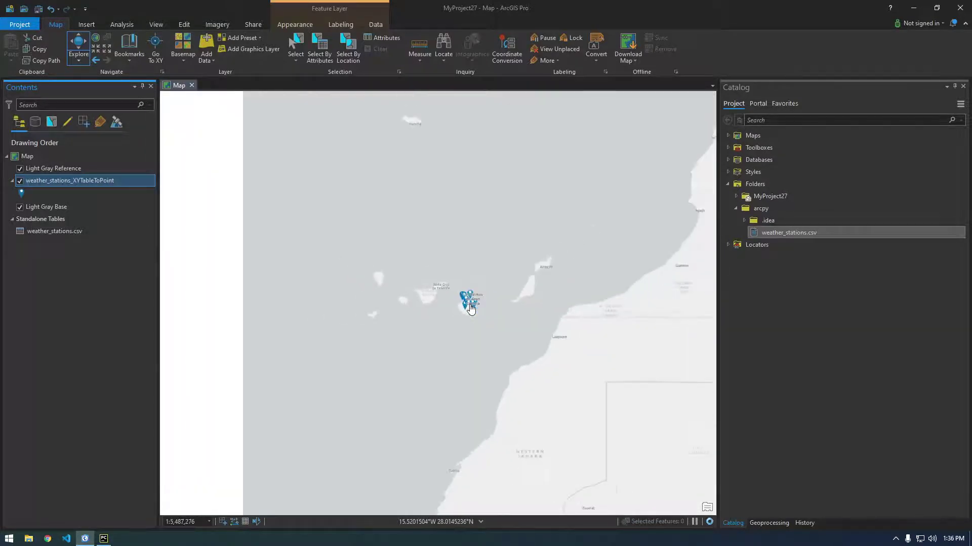
scroll(429, 340, down, 2)
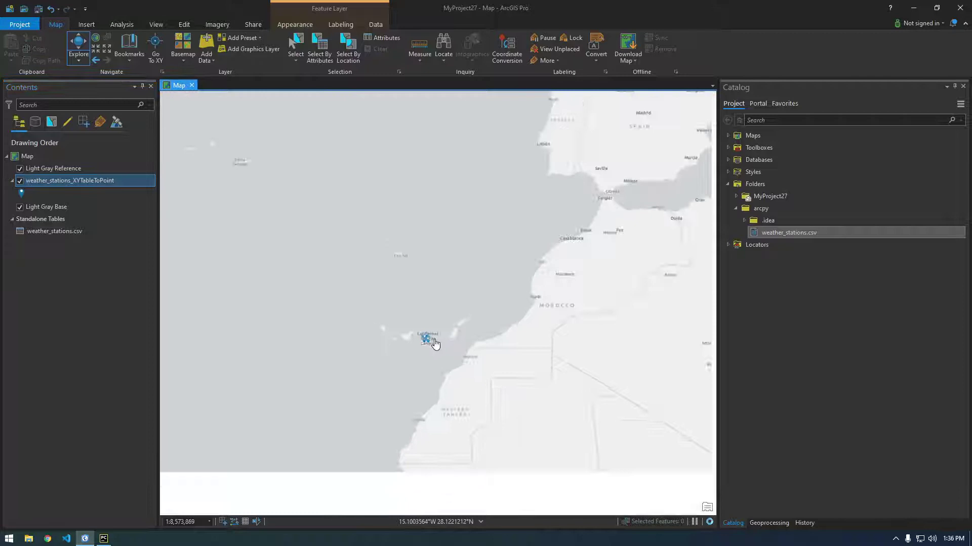
scroll(431, 348, up, 2)
scroll(431, 348, up, 3)
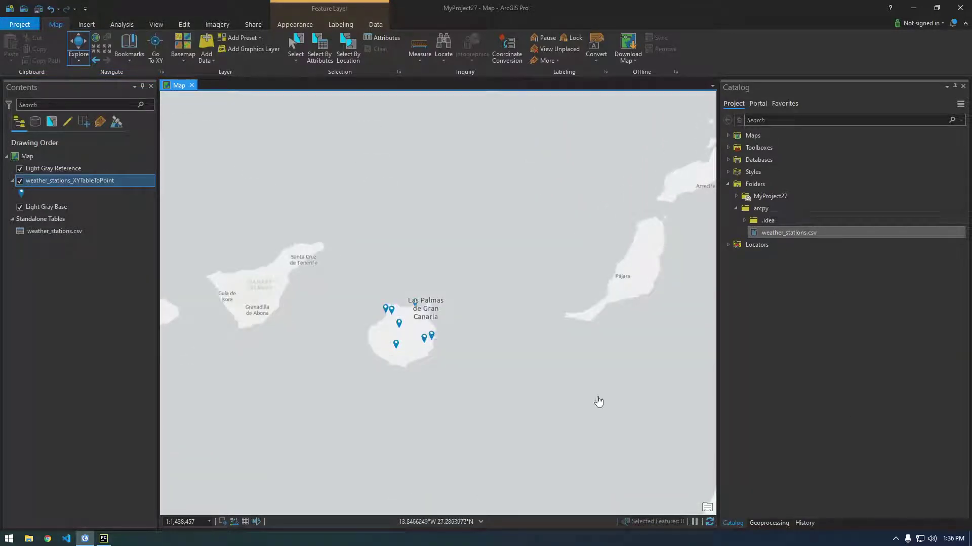
Copy the XY Table To Point History entry as a Python command and switch to PyCharm.
click(799, 521)
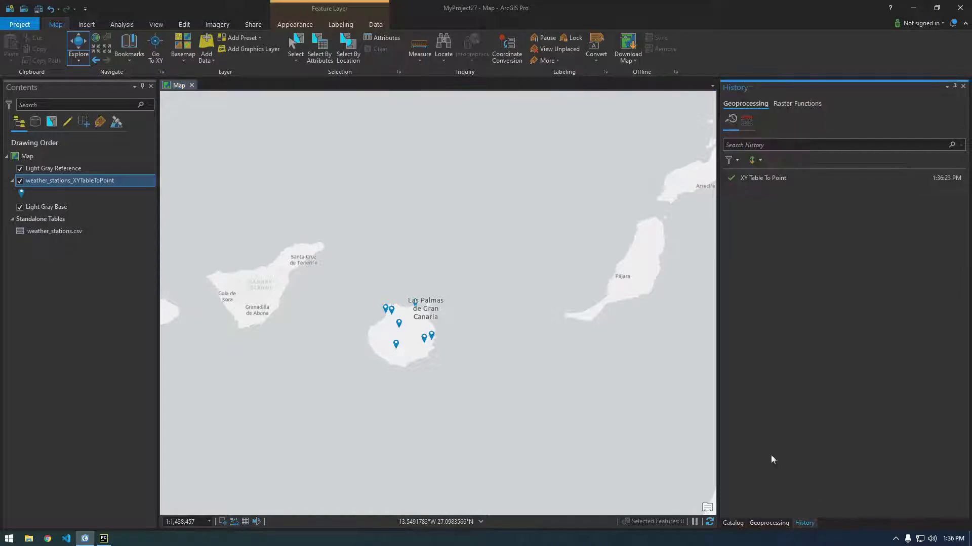
right_click(56, 232)
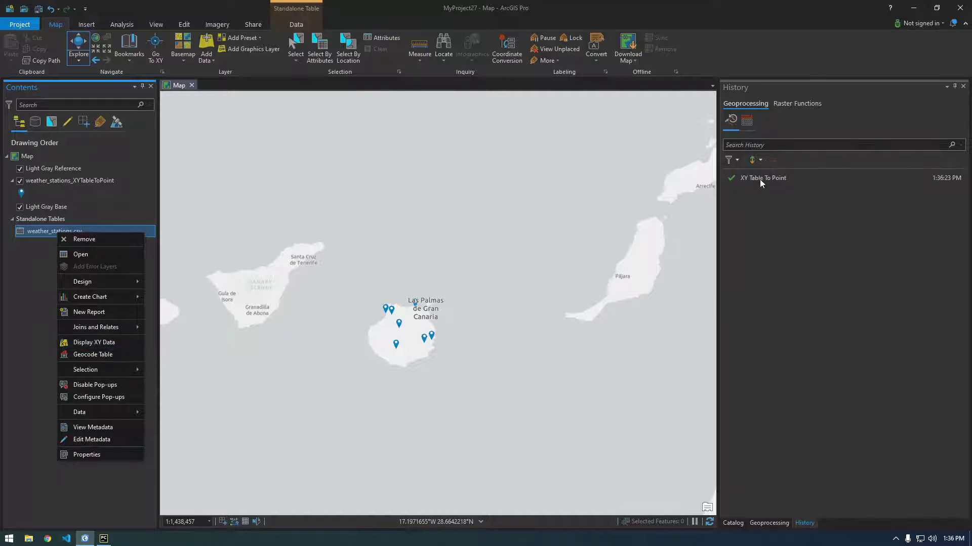
click(773, 247)
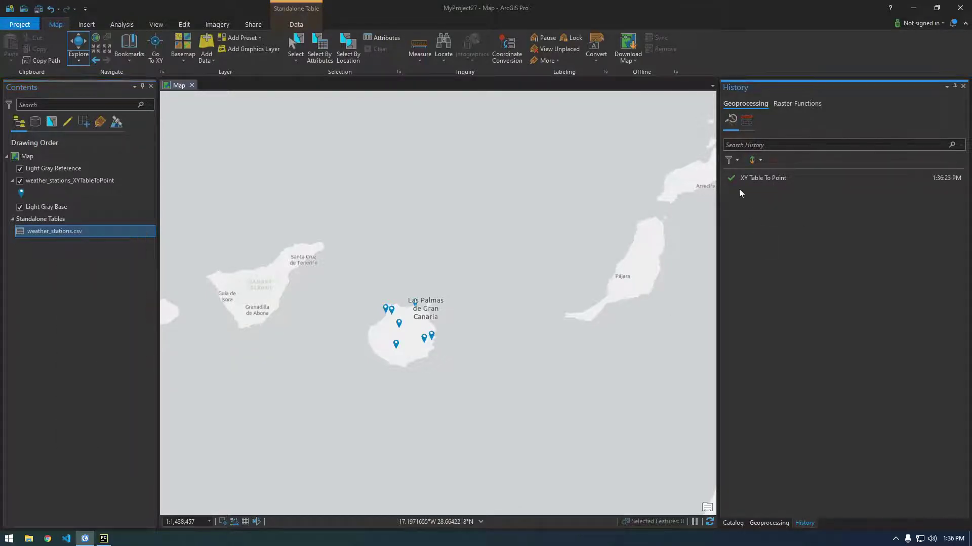
click(752, 181)
mouse_move(757, 178)
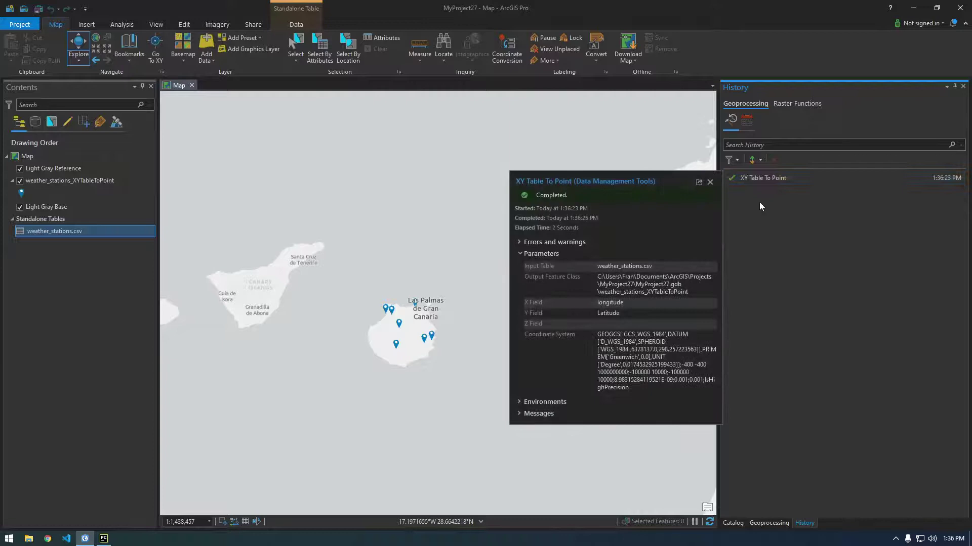
click(752, 180)
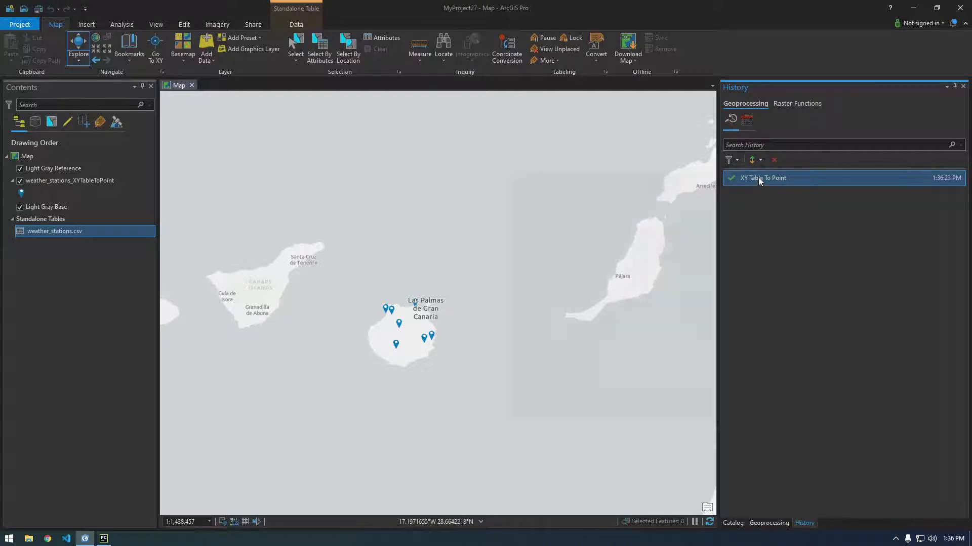
right_click(758, 178)
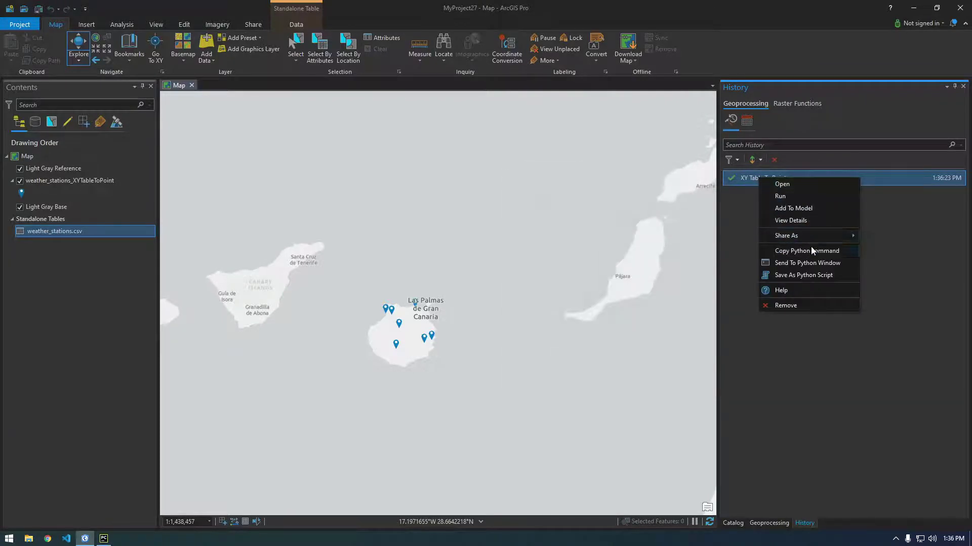
click(821, 252)
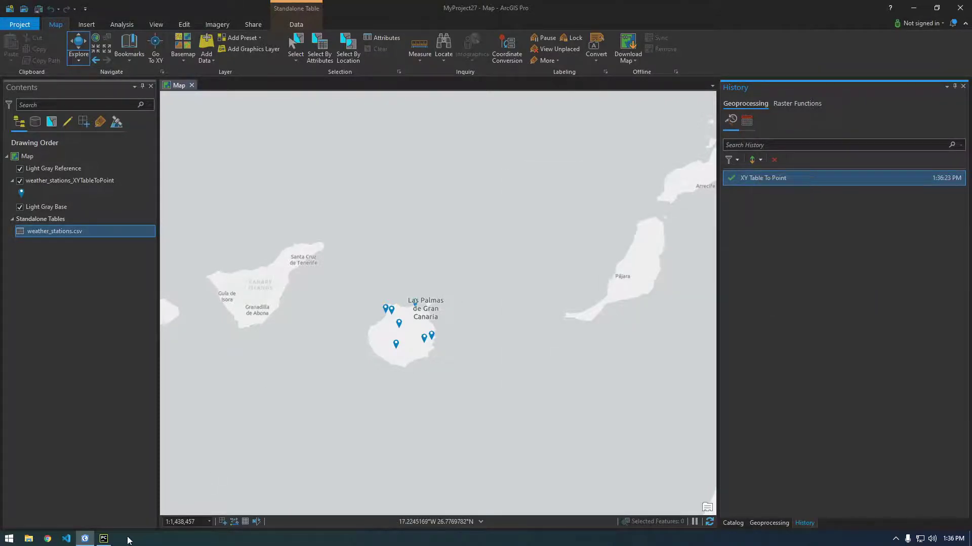
click(103, 538)
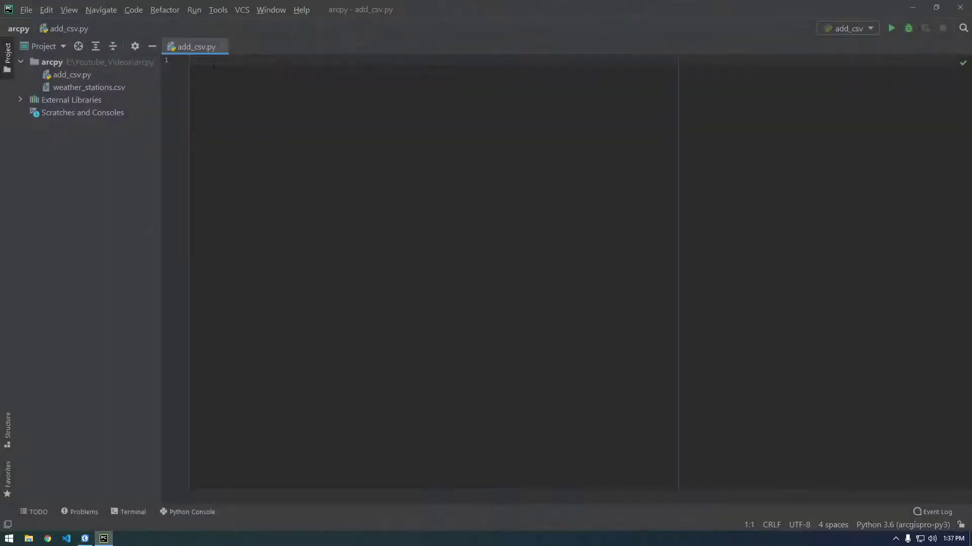
Paste the XYTableToPoint command into add_csv.py beneath 'import arcpy' on line 1.
key(ctrl+v)
drag(650, 485, 197, 485)
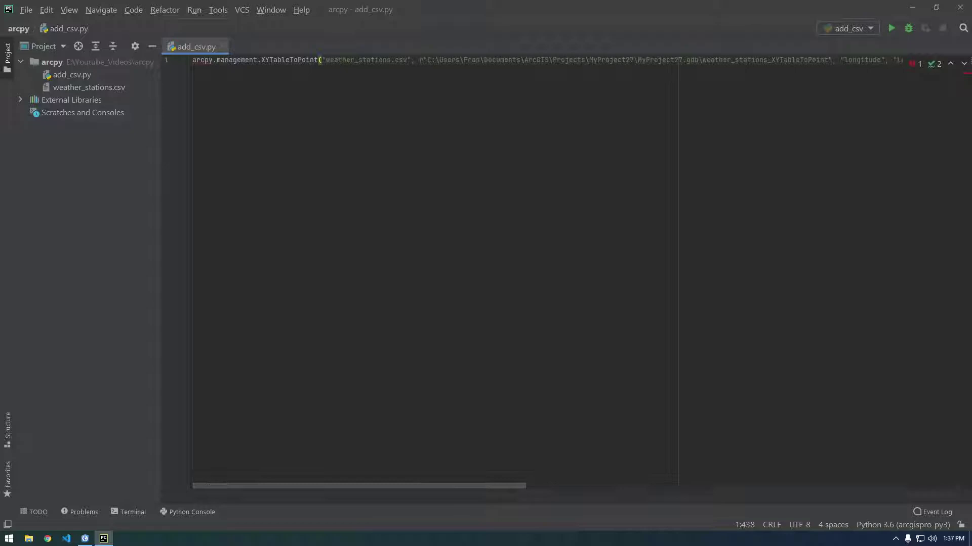
click(192, 60)
key(Return)
key(Return)
key(Return)
key(Up)
key(Up)
key(Up)
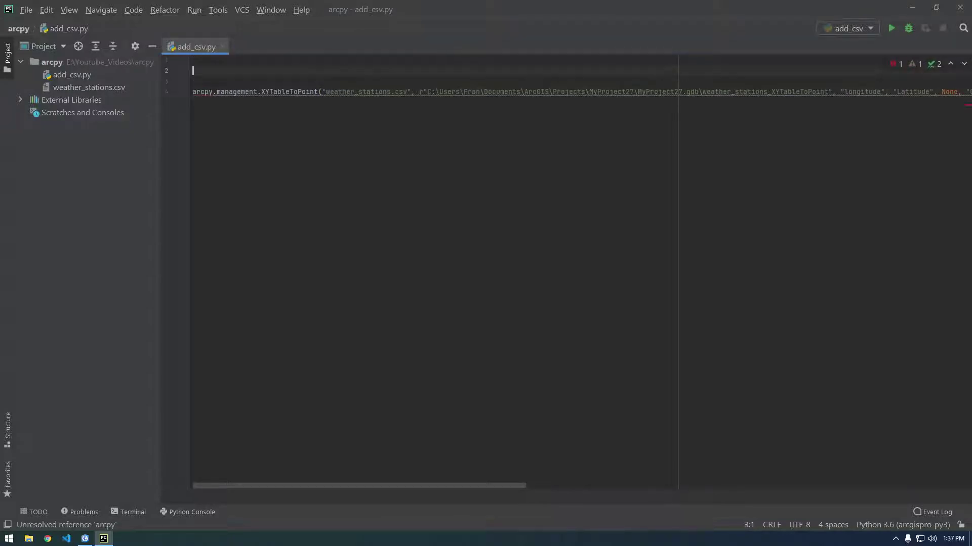
text(import)
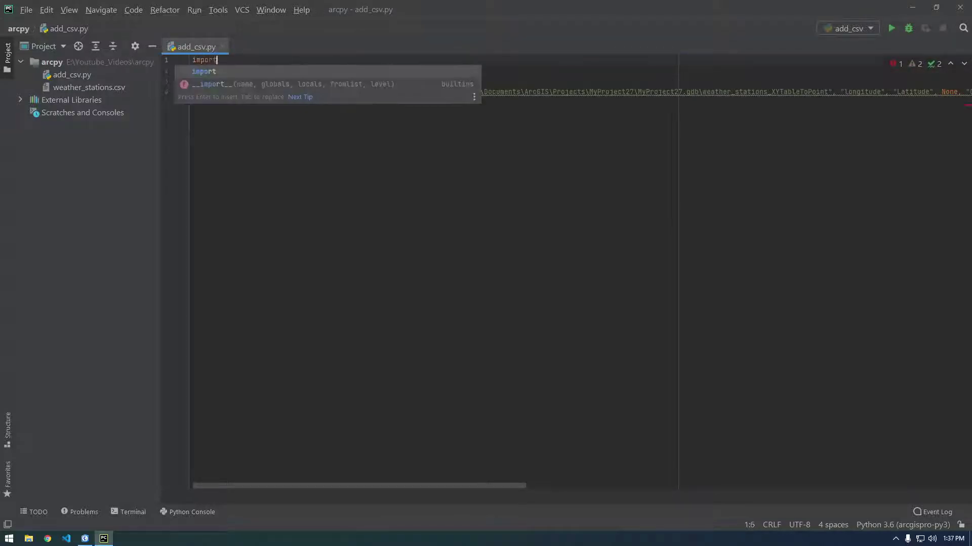
text( arcpy)
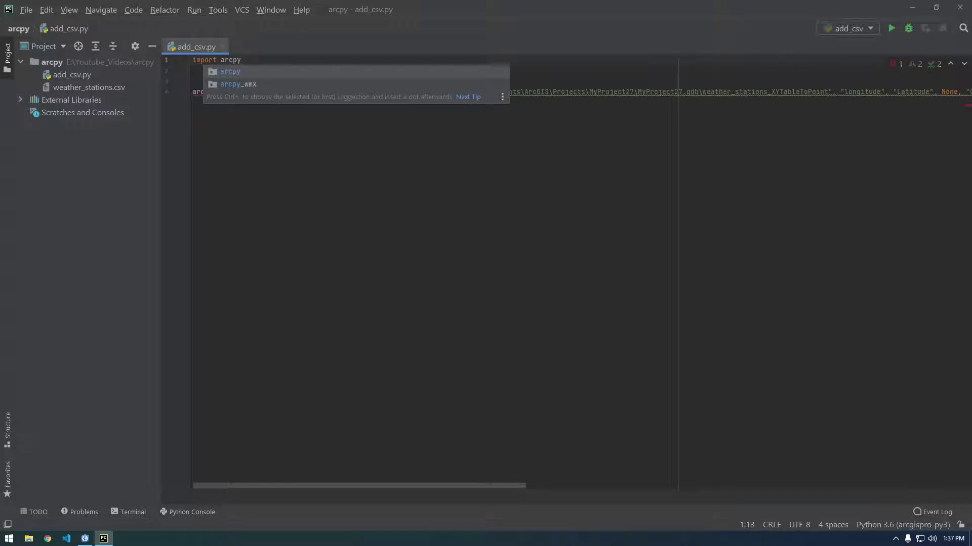
key(Escape)
key(Down)
key(Delete)
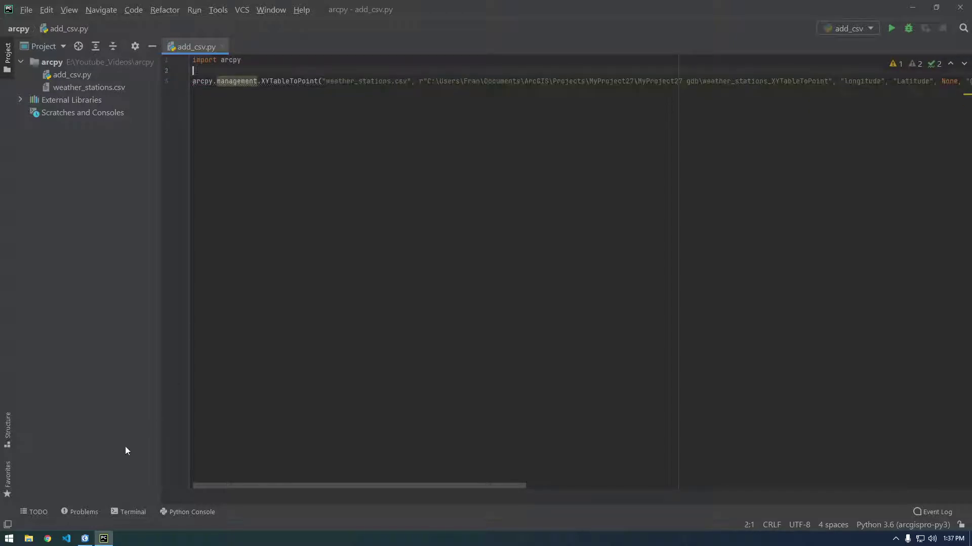
click(85, 538)
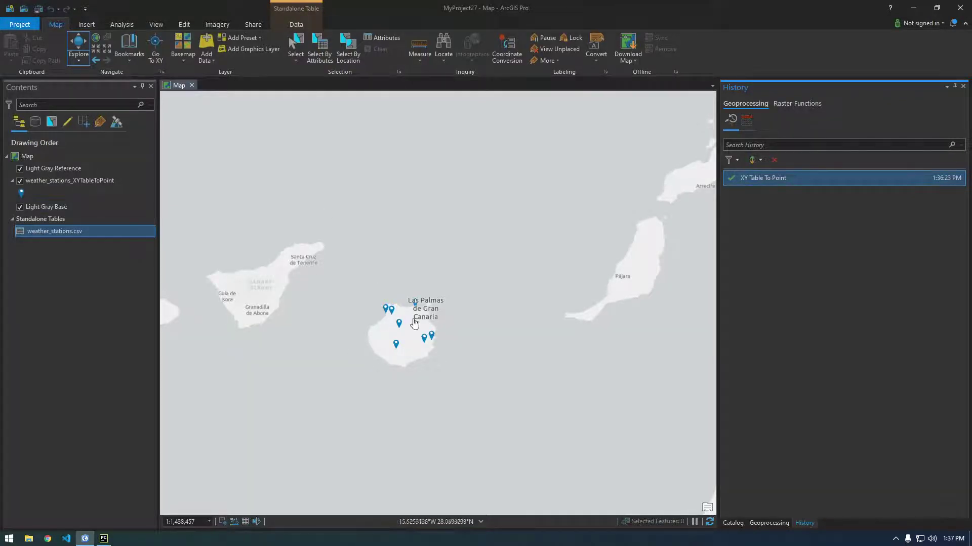
Open the weather_stations_XYTableToPoint attribute table, widen Altitude, and check temperature °C (row 1: 23).
scroll(392, 329, up, 2)
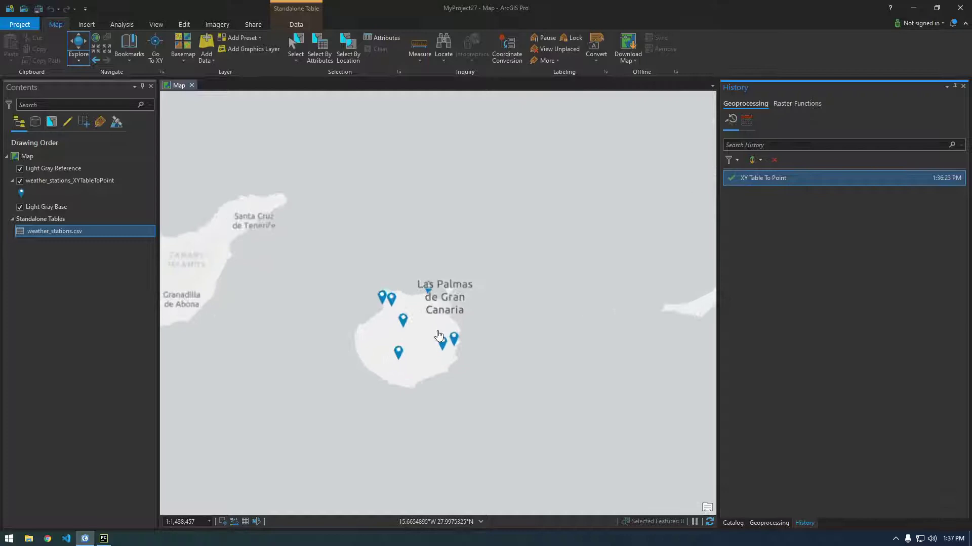
click(79, 183)
right_click(105, 183)
click(142, 230)
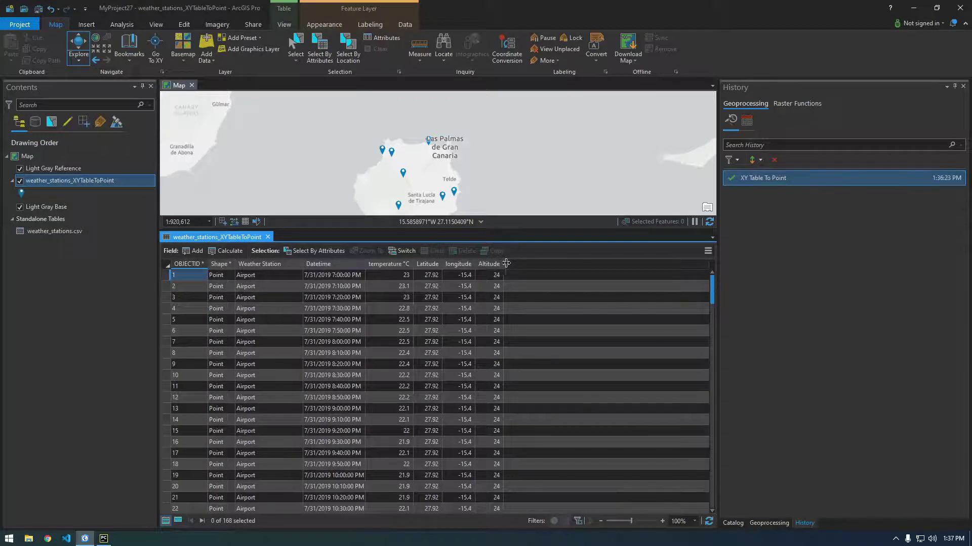
drag(504, 263, 512, 263)
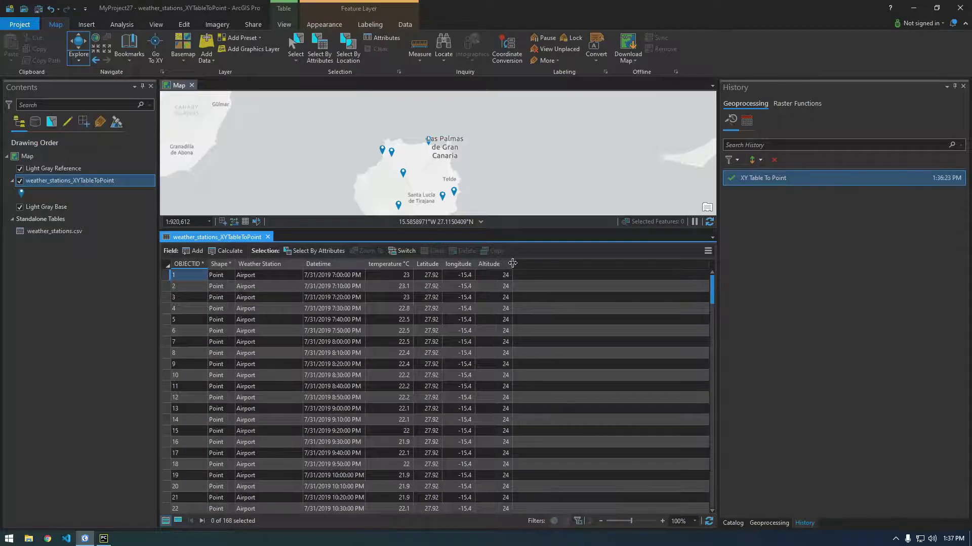
click(383, 265)
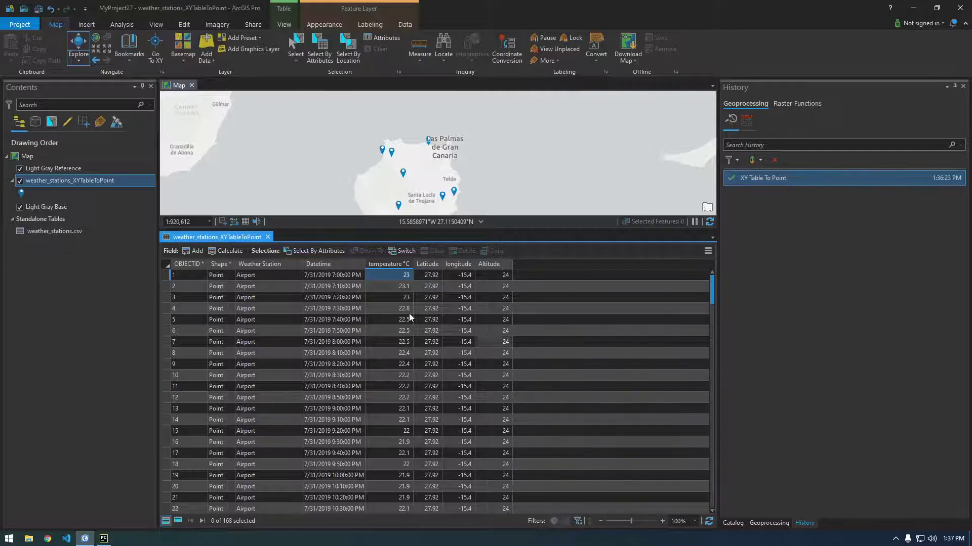
click(393, 274)
In the layer's Fields design view, add a new field named temperature_F.
right_click(83, 180)
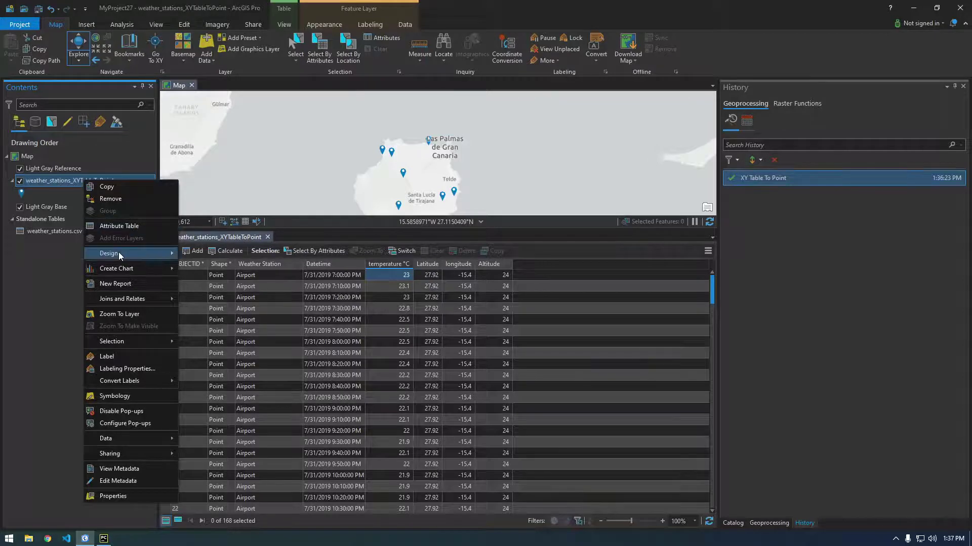
mouse_move(118, 252)
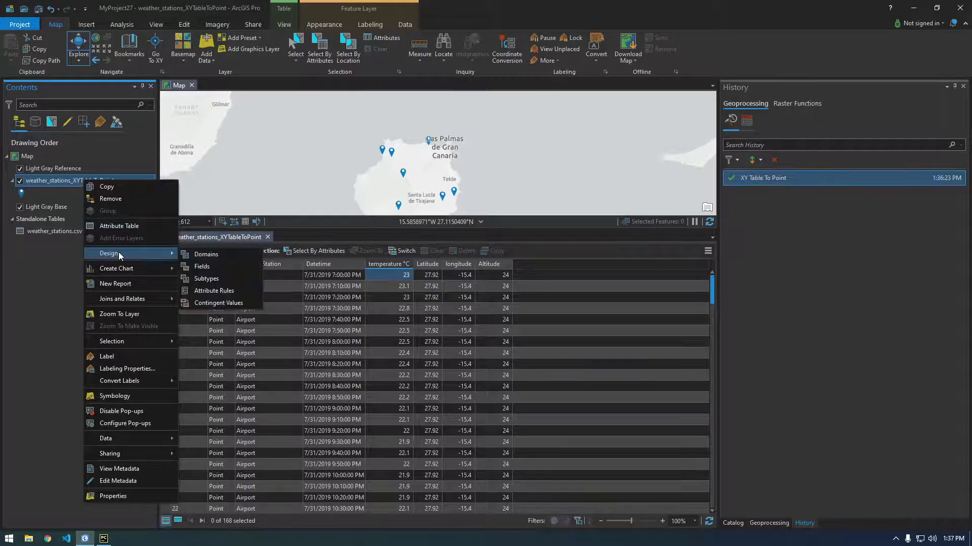
click(214, 268)
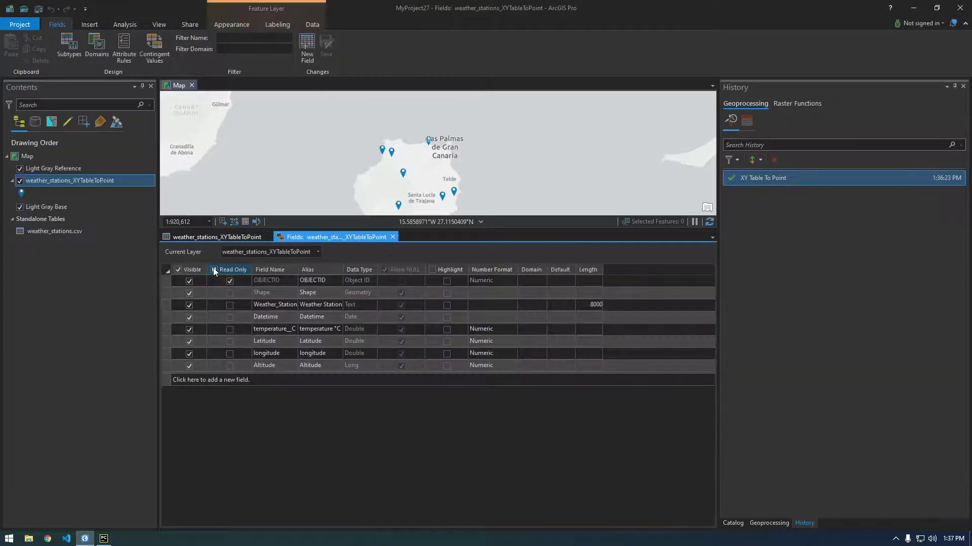
click(192, 379)
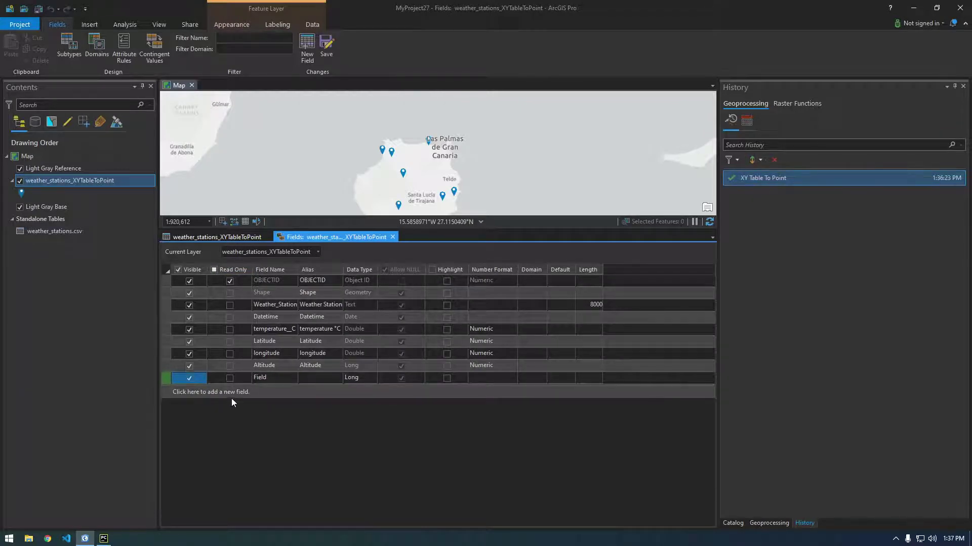
click(280, 378)
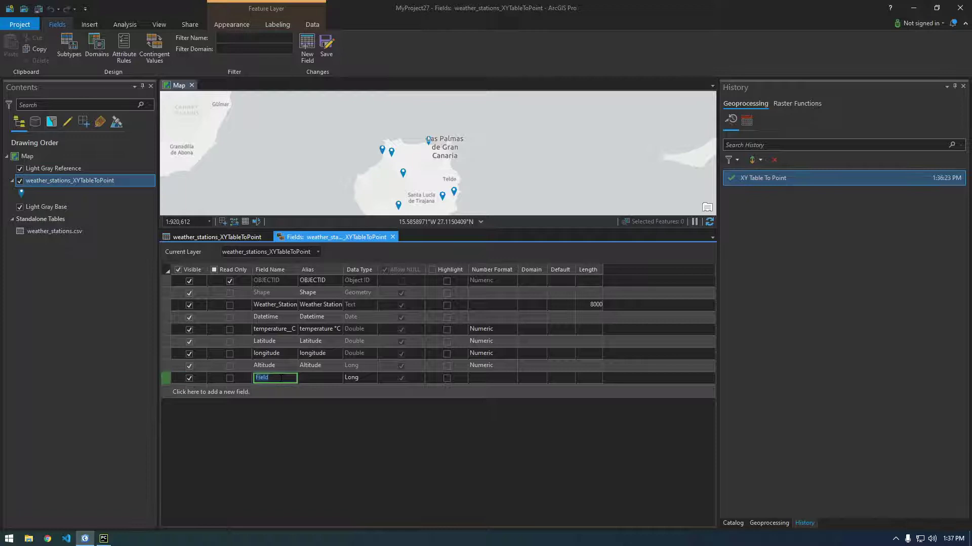
text(temp_)
click(285, 329)
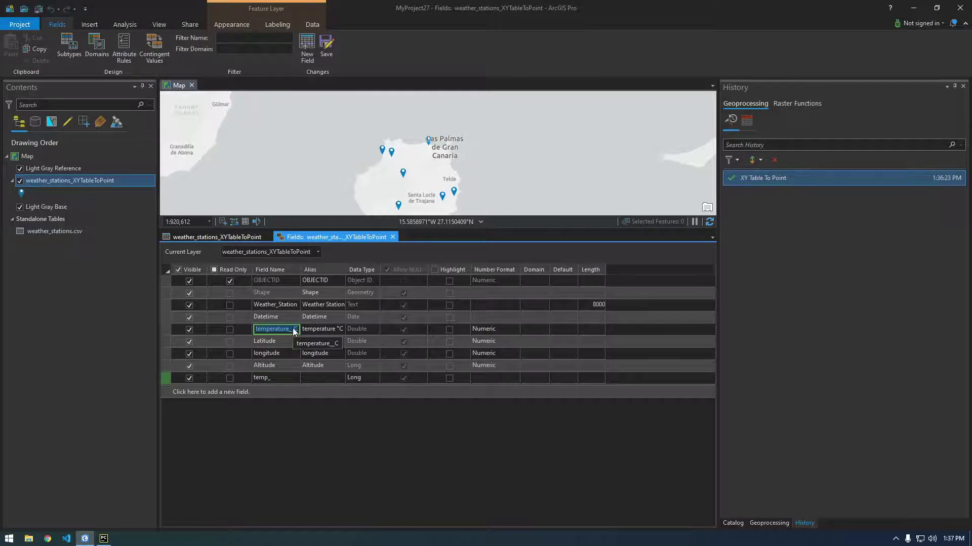
click(278, 378)
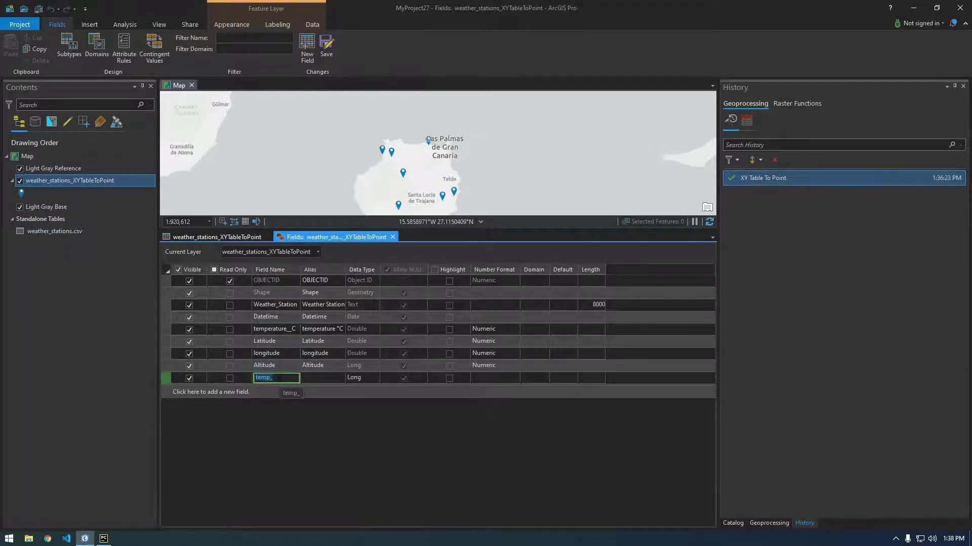
text(temperature_f)
key(BackSpace)
text(F)
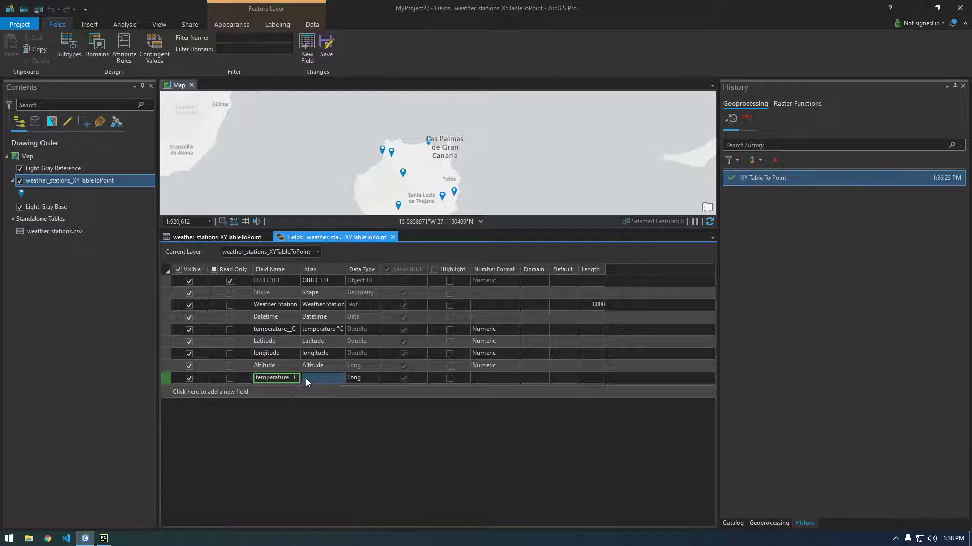
click(308, 378)
Give temperature_F the alias 'temperature °F' and type Double, then close and save the changes.
click(327, 329)
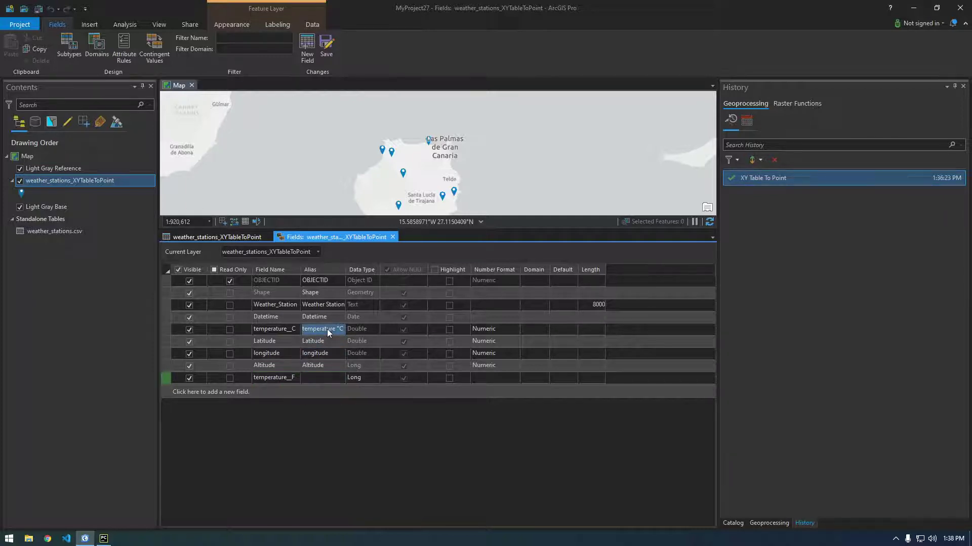
click(327, 329)
key(ctrl+c)
click(321, 380)
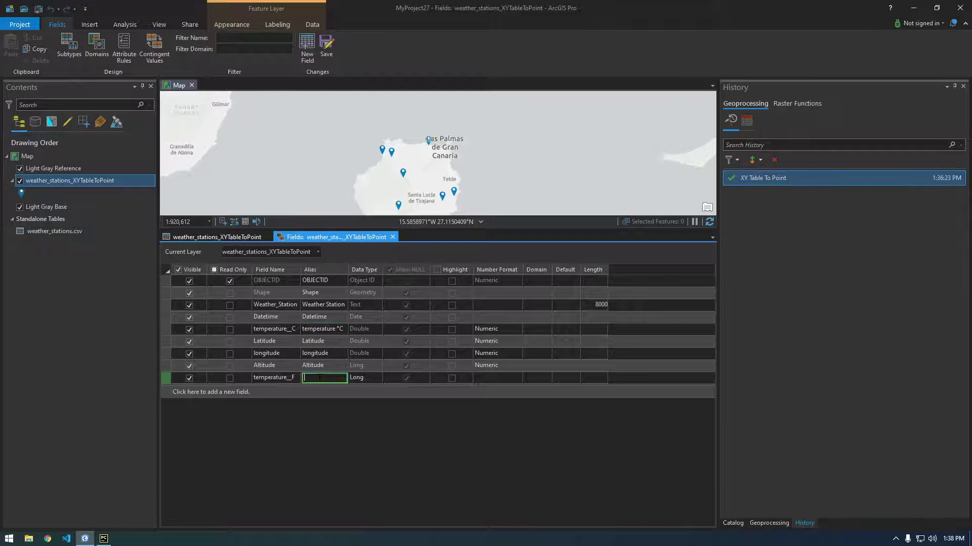
key(ctrl+v)
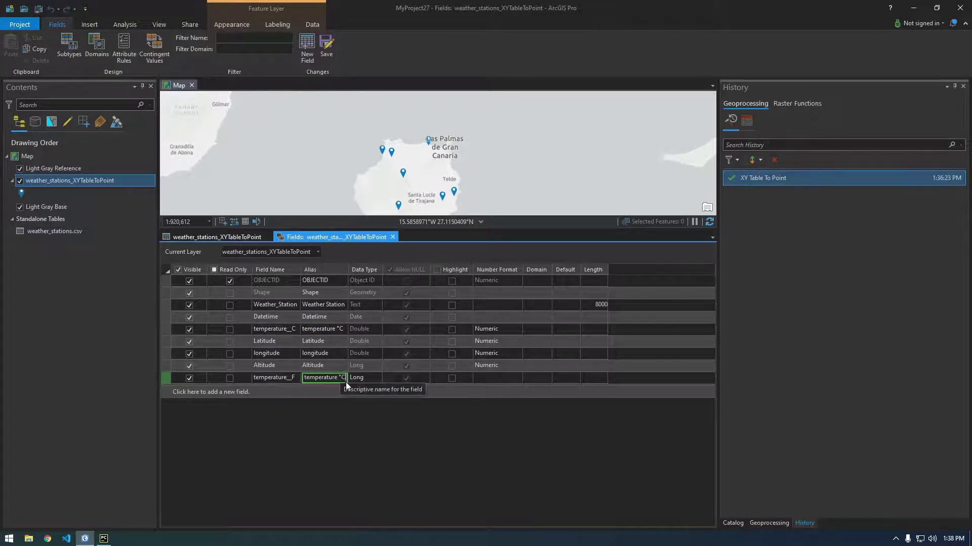
text(F)
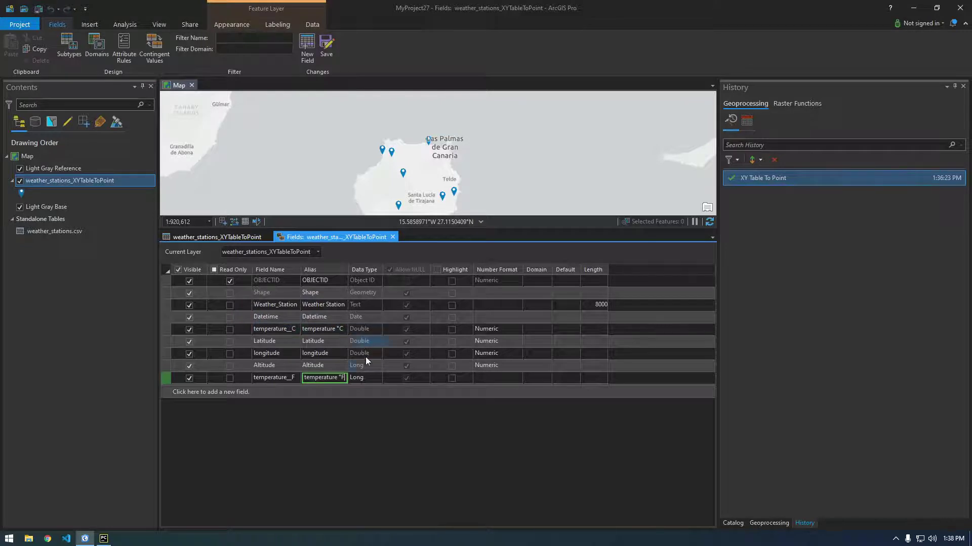
click(370, 378)
click(371, 378)
click(368, 423)
click(392, 238)
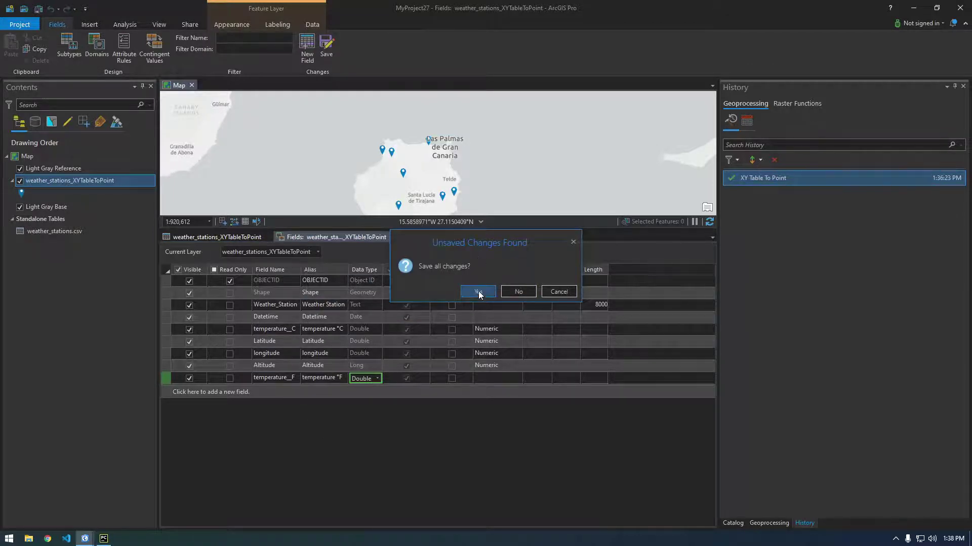
click(478, 292)
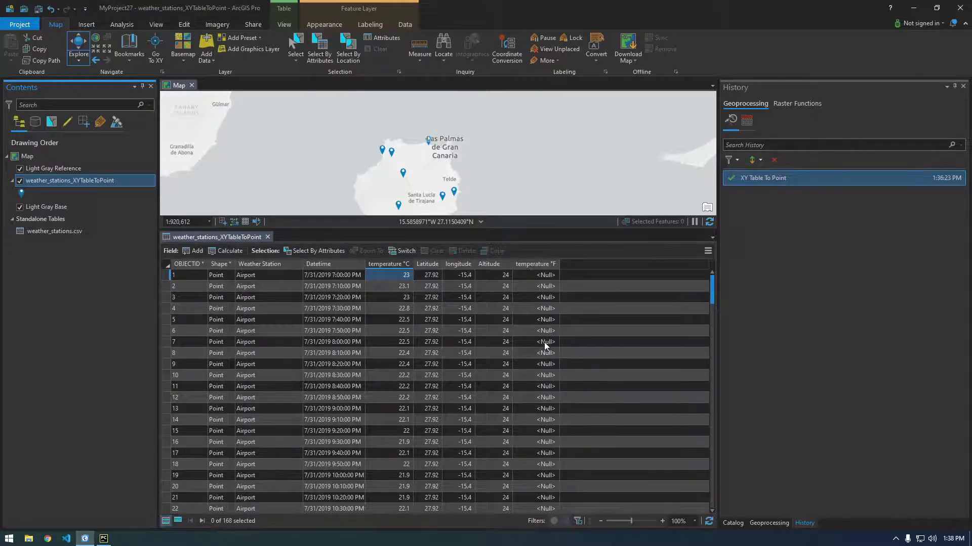
Open Calculate Field on temperature °F and insert !temperature__C! into the expression.
right_click(535, 265)
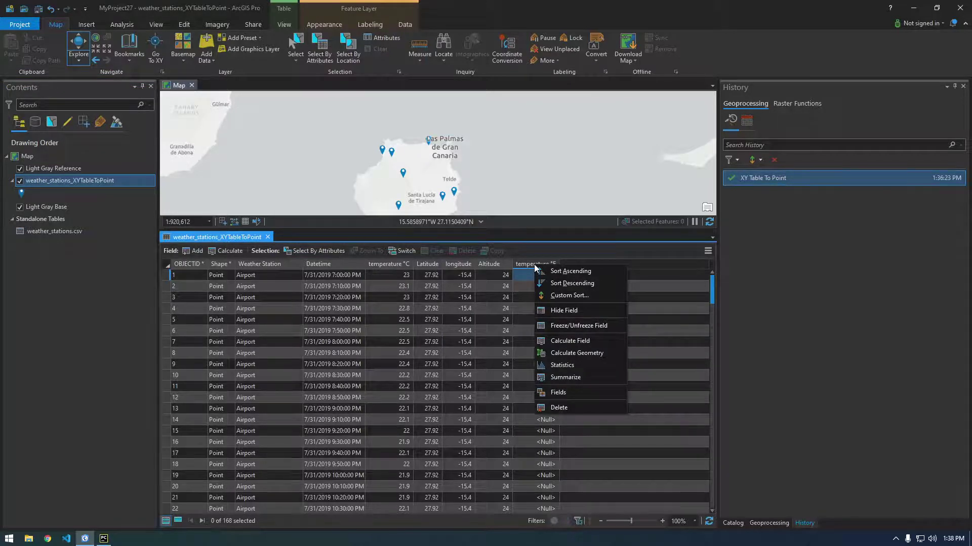
click(570, 341)
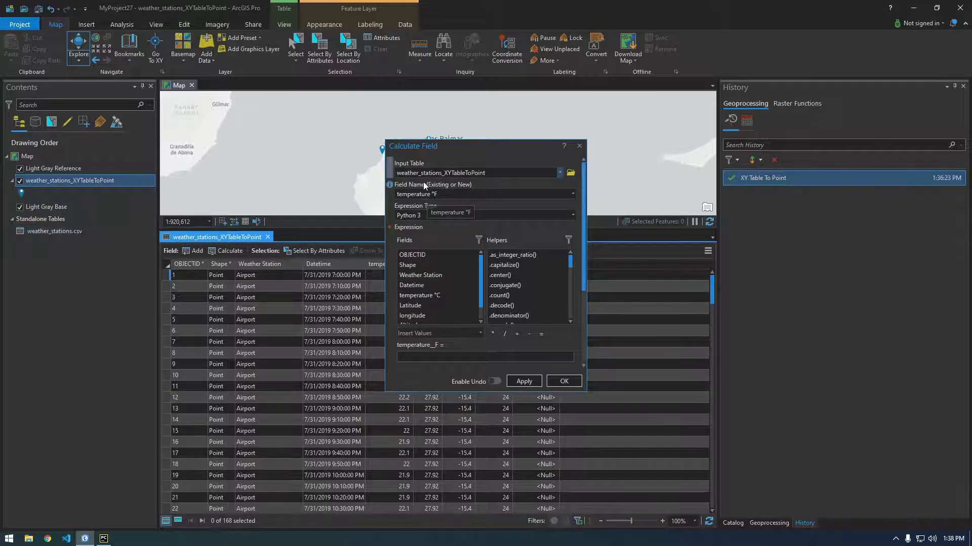
click(573, 194)
click(573, 194)
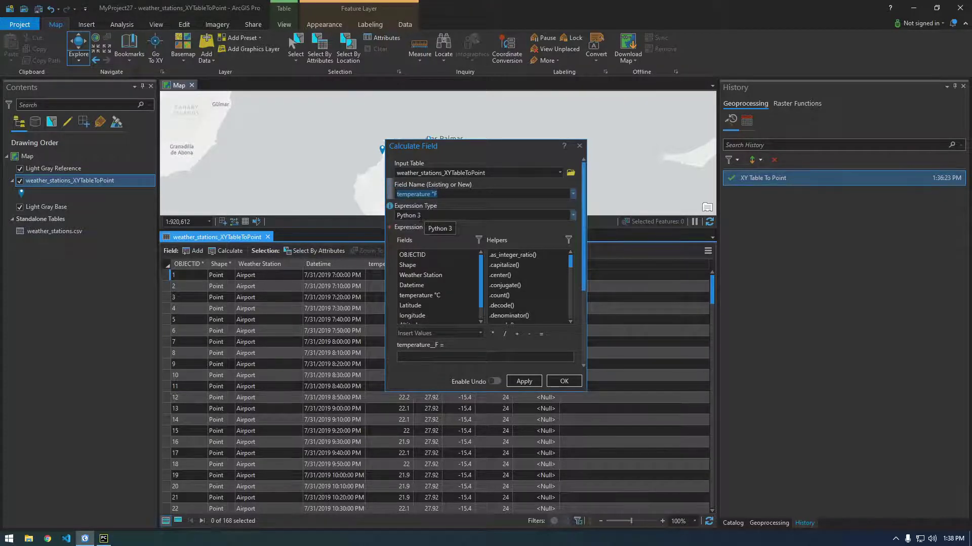
click(425, 357)
drag(475, 145, 341, 143)
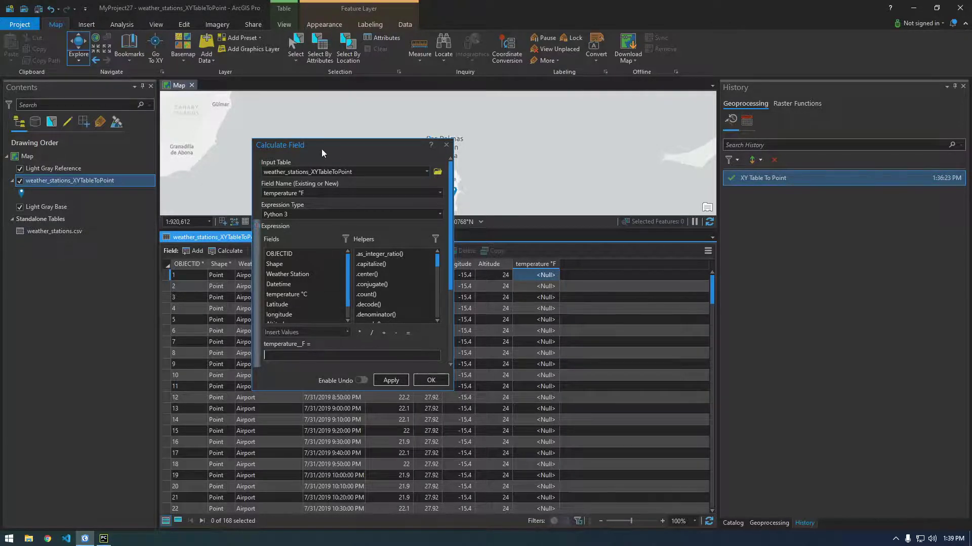
drag(321, 148, 450, 117)
double_click(413, 267)
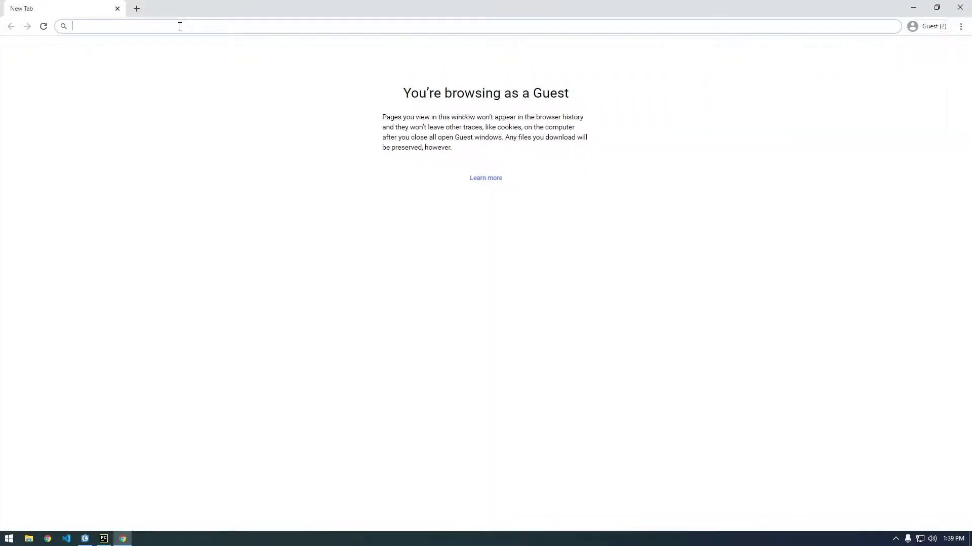
Search 'celcisu to f conversion' and check the RapidTables and Metric Conversions pages for the formula.
text(celcisu to )
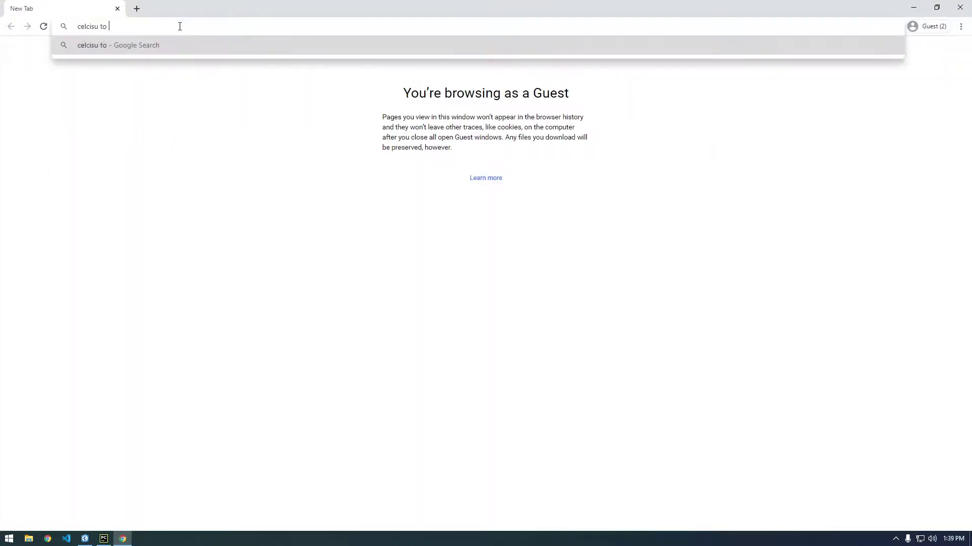
text(f conversion)
key(Return)
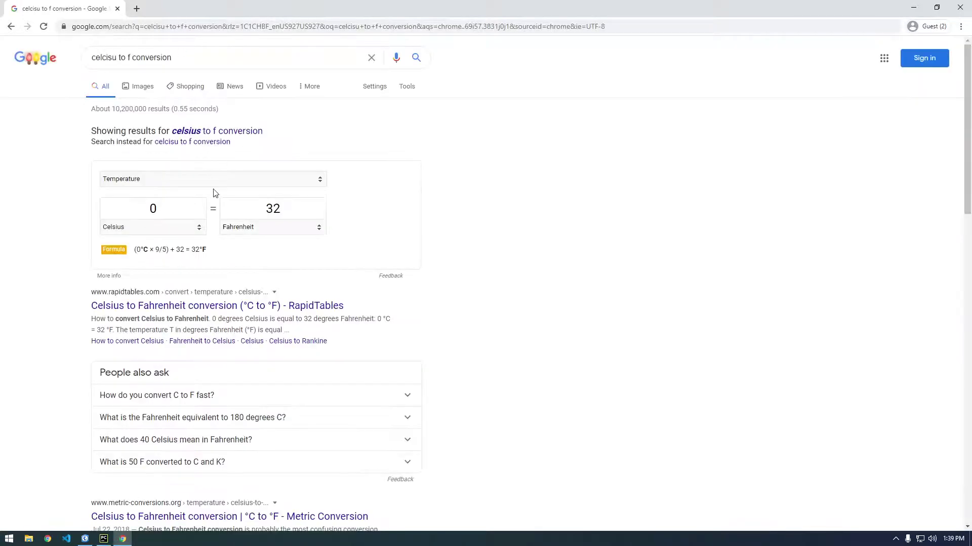
click(156, 306)
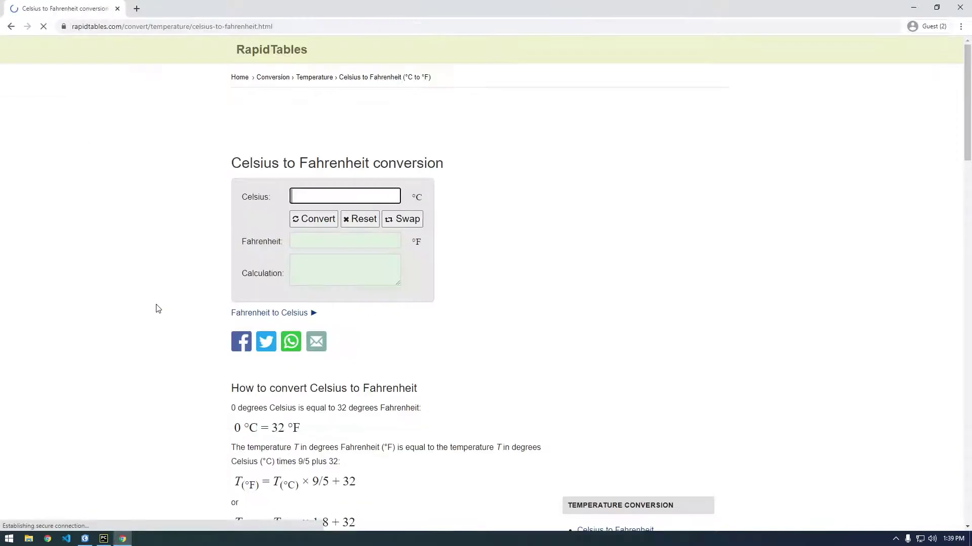
scroll(174, 304, down, 2)
scroll(250, 328, down, 3)
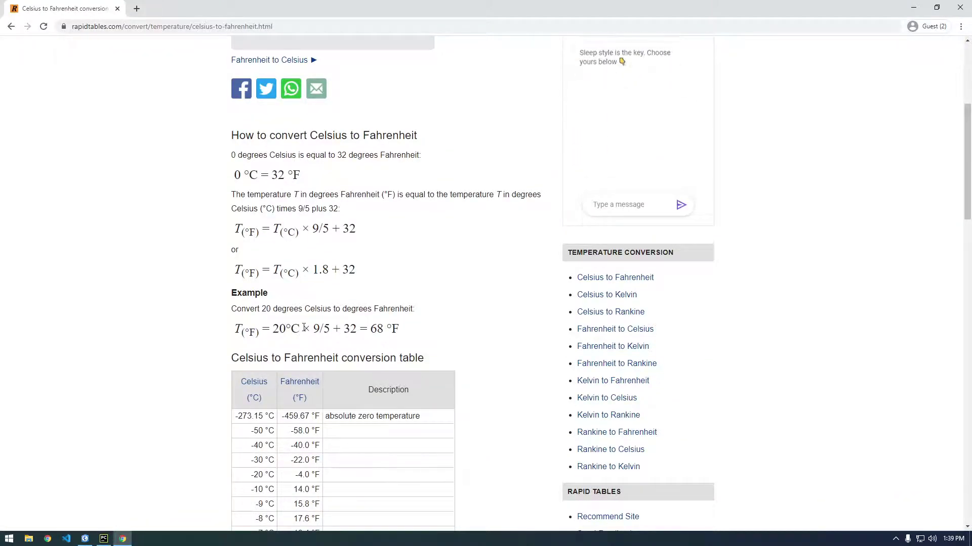
click(11, 26)
scroll(203, 427, down, 3)
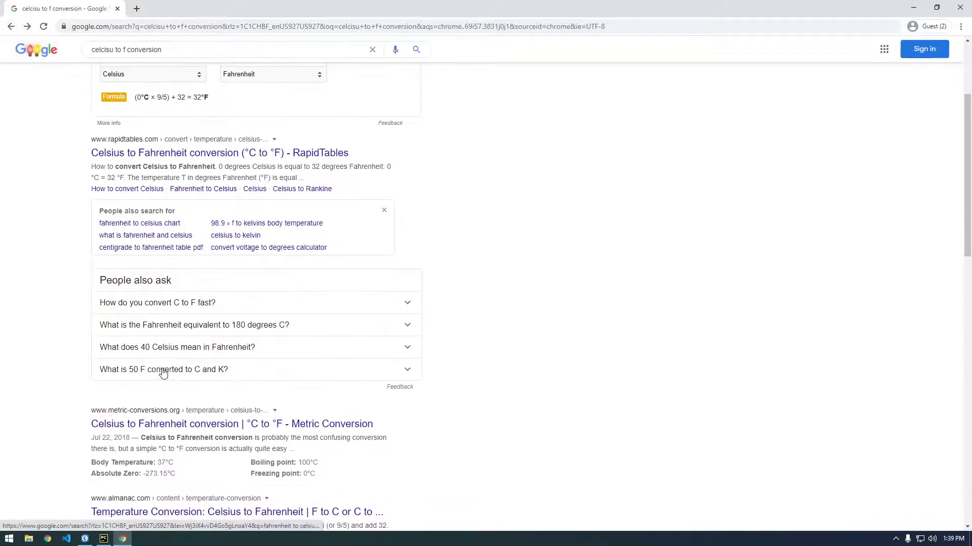
click(203, 427)
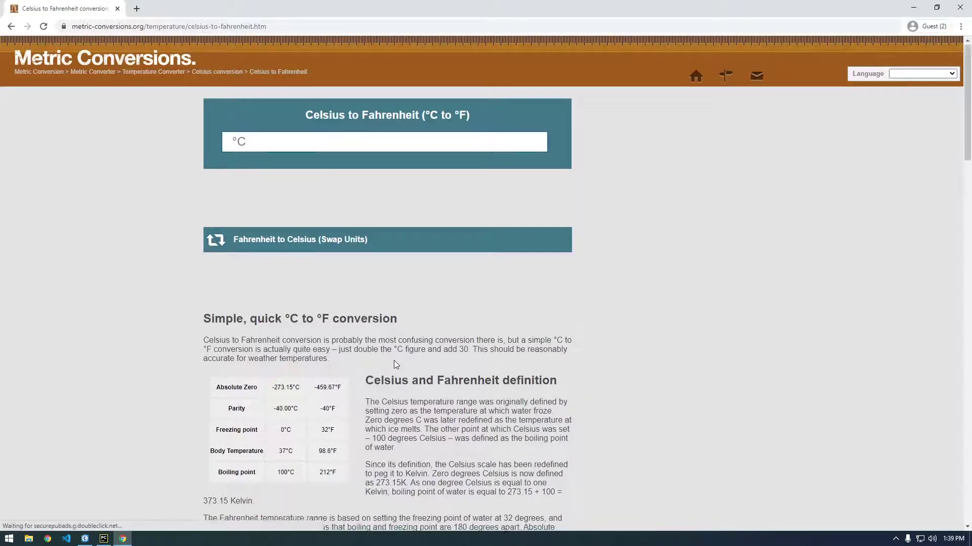
scroll(394, 362, down, 3)
scroll(394, 361, down, 11)
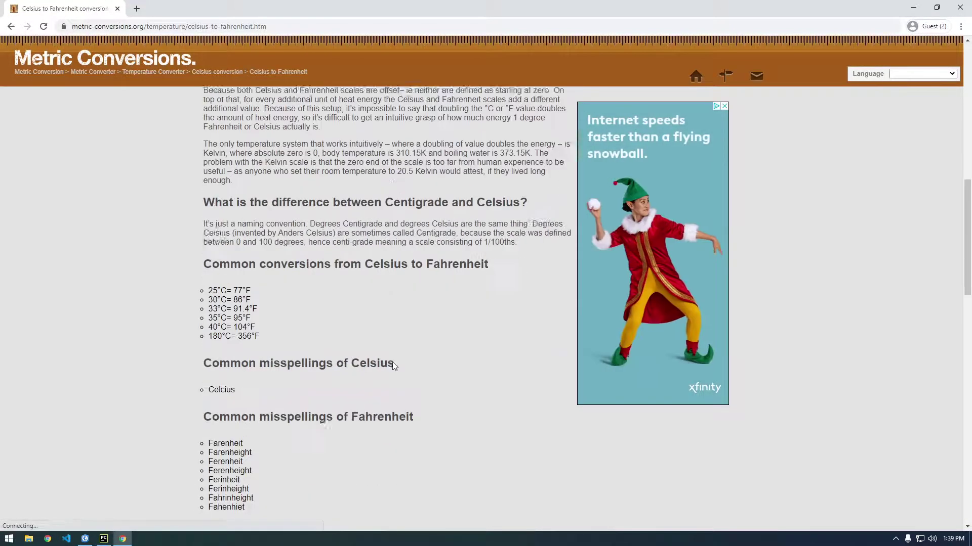
key(alt+Left)
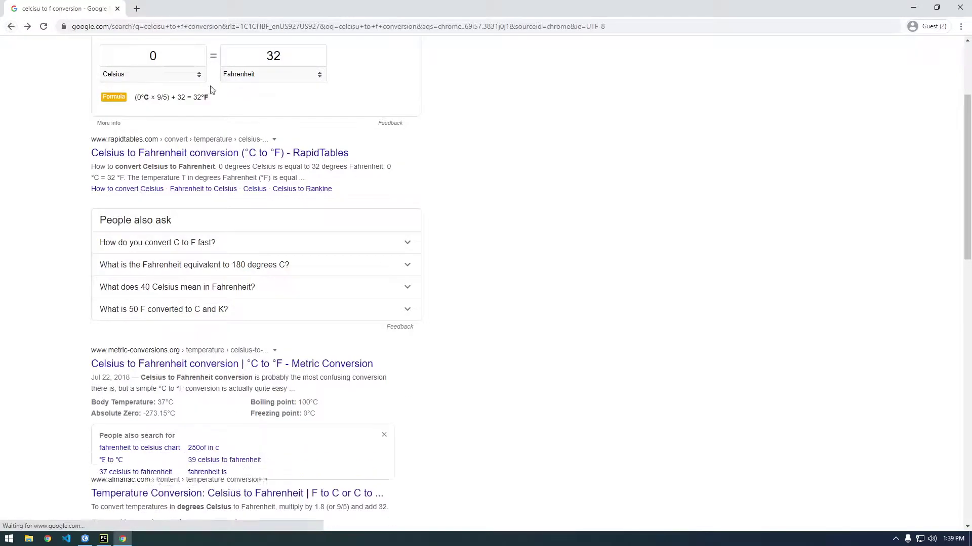
scroll(227, 124, up, 3)
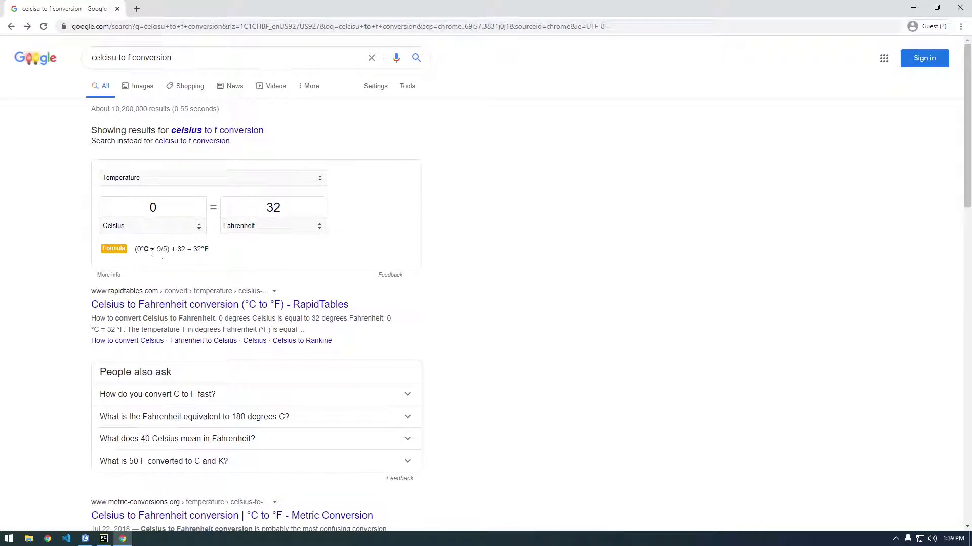
Paste the formula (0°C × 9/5) + 32 into the expression, replacing 0°C with !temperature__C!
drag(134, 250, 185, 250)
click(187, 252)
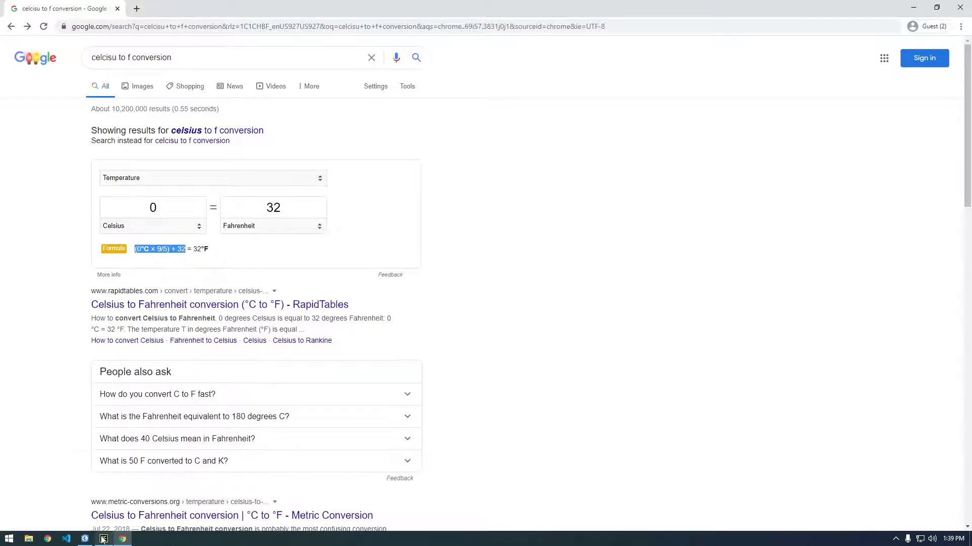
click(85, 539)
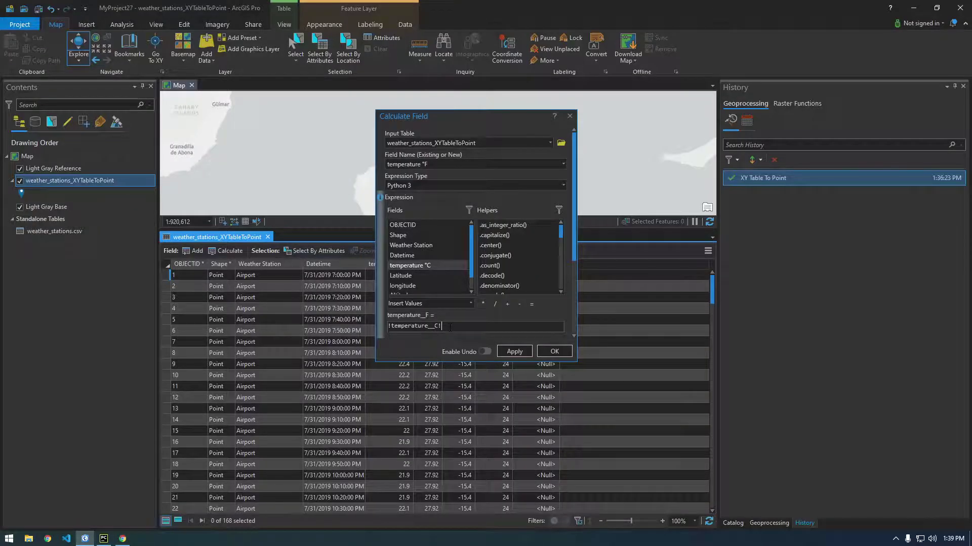
key(ctrl+v)
drag(439, 326, 378, 326)
key(BackSpace)
key(ctrl+v)
Correct × to * and run the calculation, giving 73.4 °F for 23 °C.
click(517, 351)
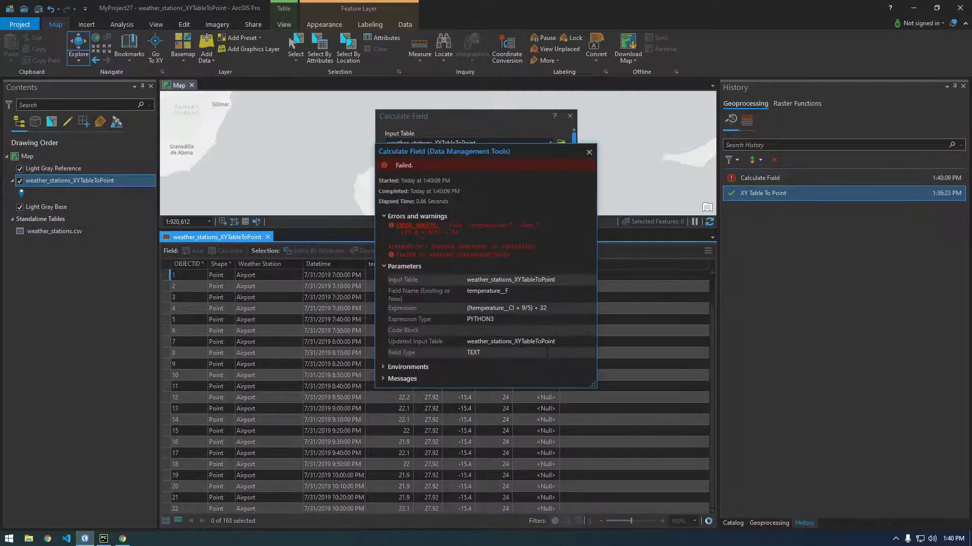
click(588, 152)
click(450, 325)
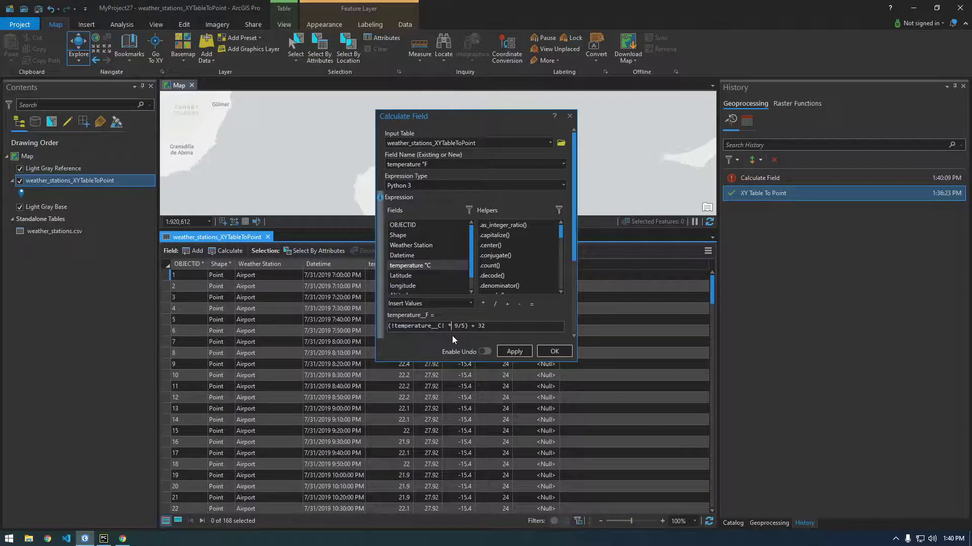
click(514, 351)
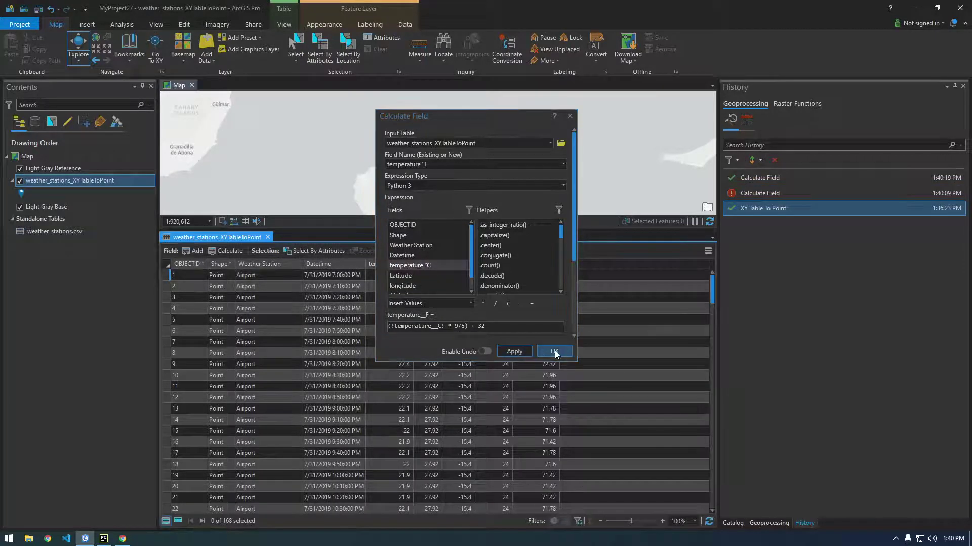
click(554, 350)
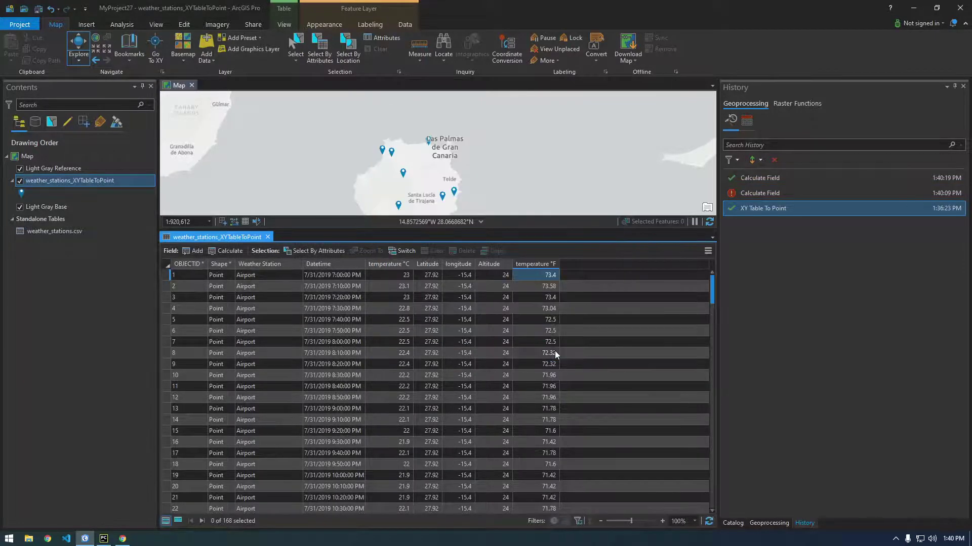
Scroll the attribute table to verify the Fahrenheit values against Celsius.
click(405, 277)
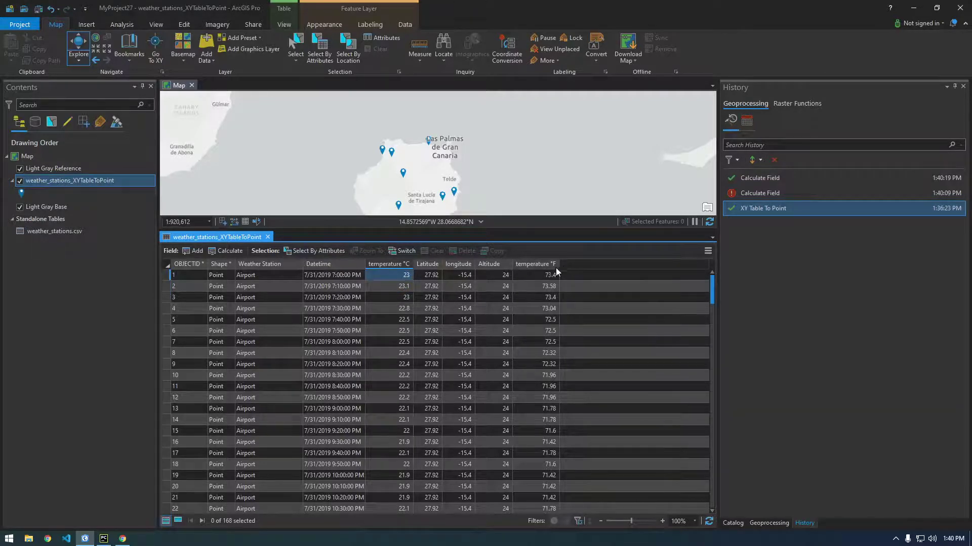
scroll(539, 366, down, 8)
scroll(540, 399, down, 20)
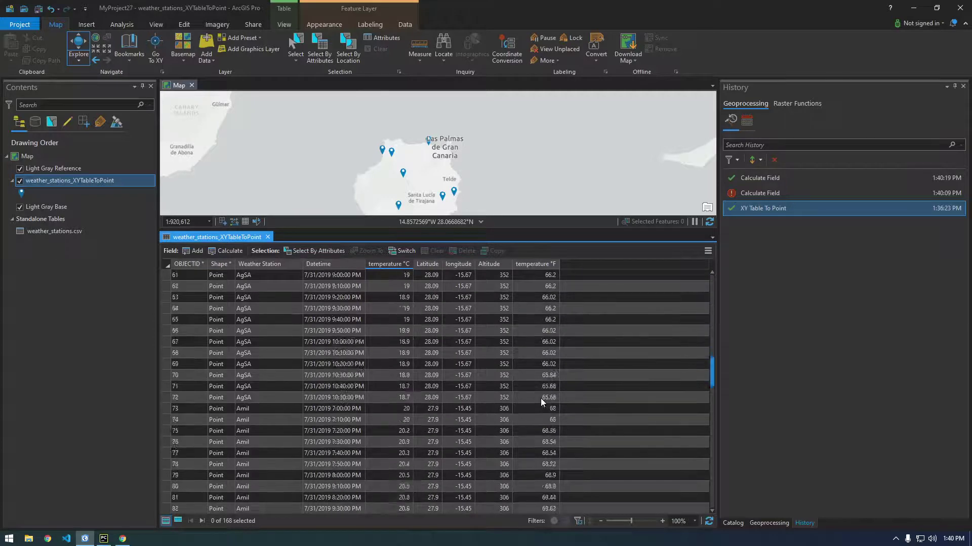
scroll(540, 399, down, 18)
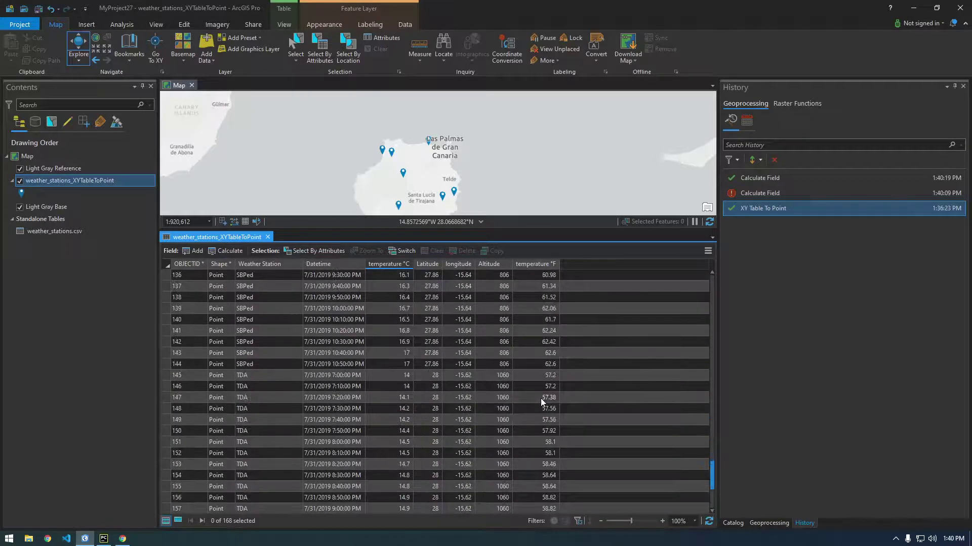
scroll(541, 402, up, 19)
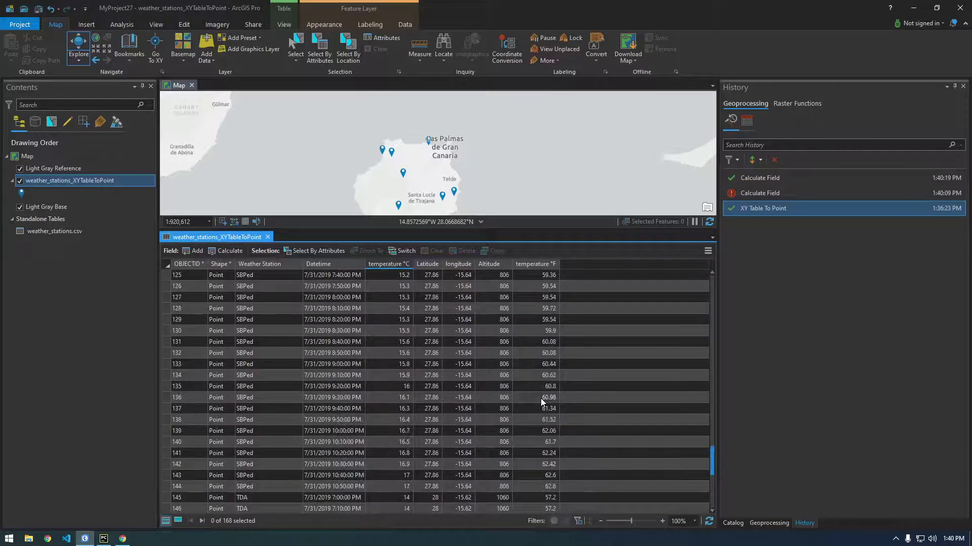
scroll(541, 398, up, 20)
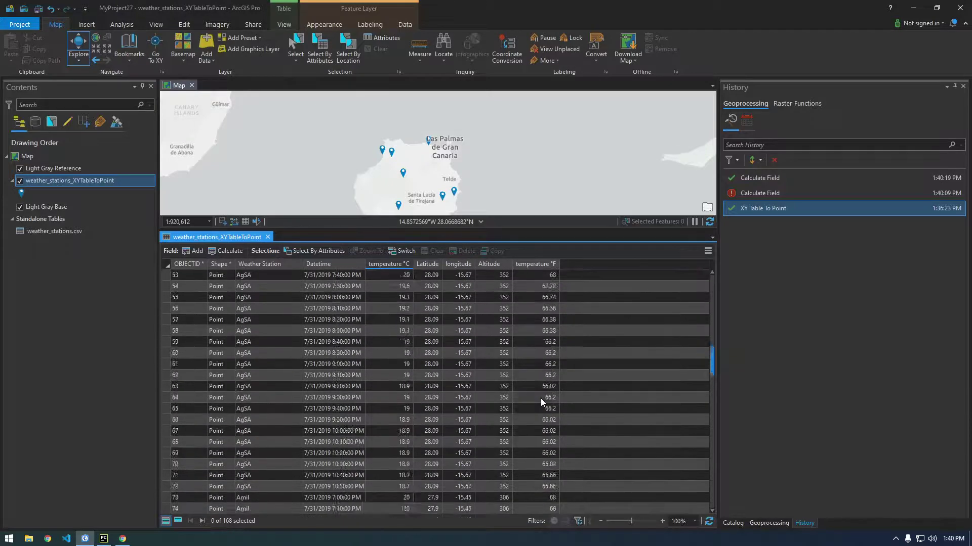
scroll(540, 399, up, 4)
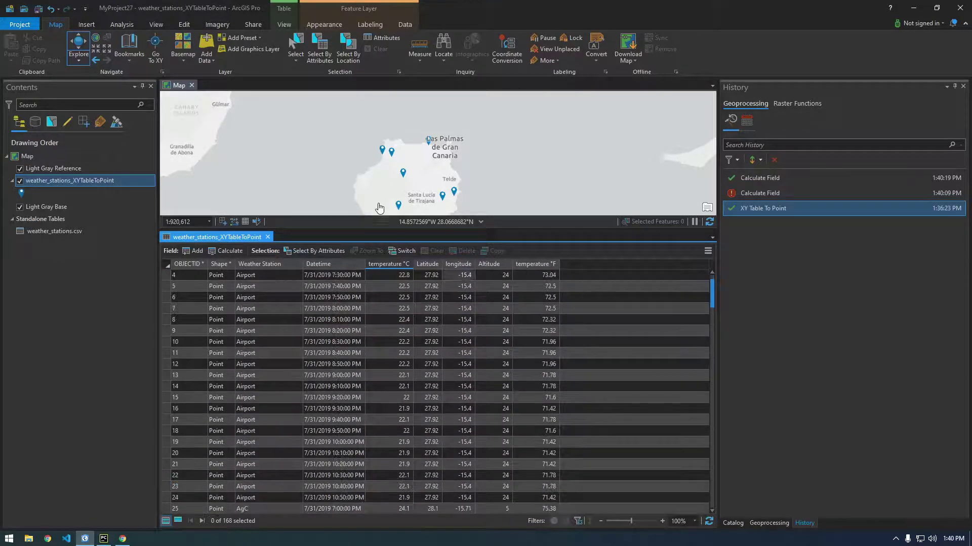
drag(349, 167, 356, 138)
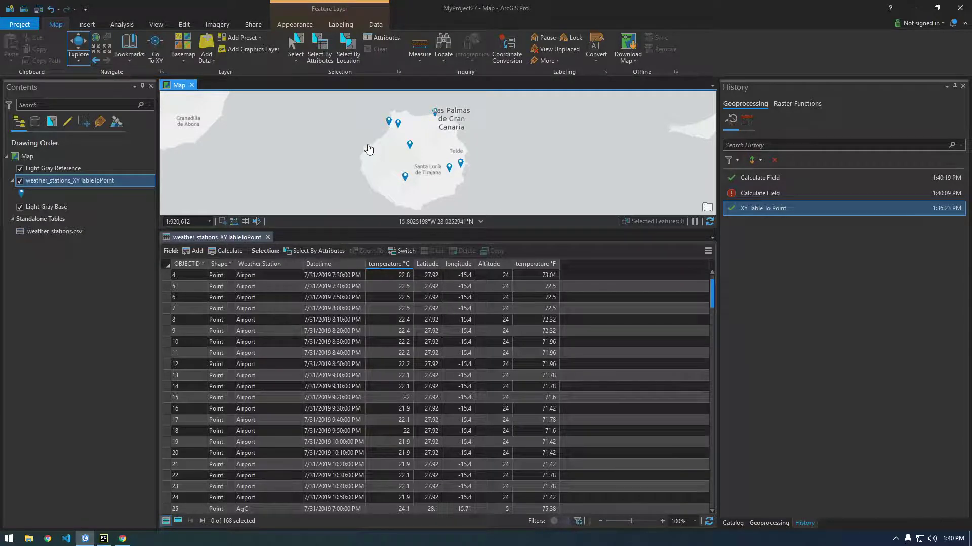
Copy the Calculate Field History entry as a Python command and switch to PyCharm.
right_click(752, 177)
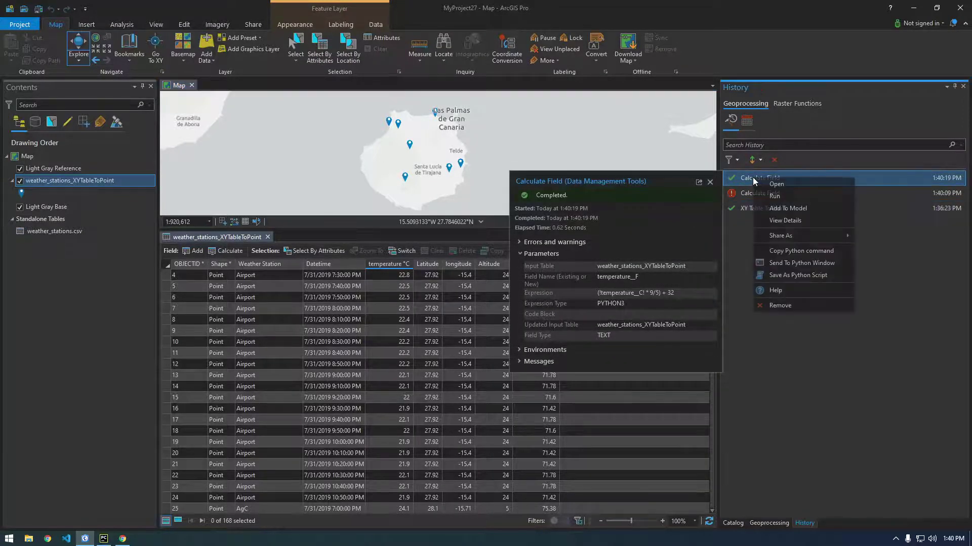
click(789, 251)
click(103, 538)
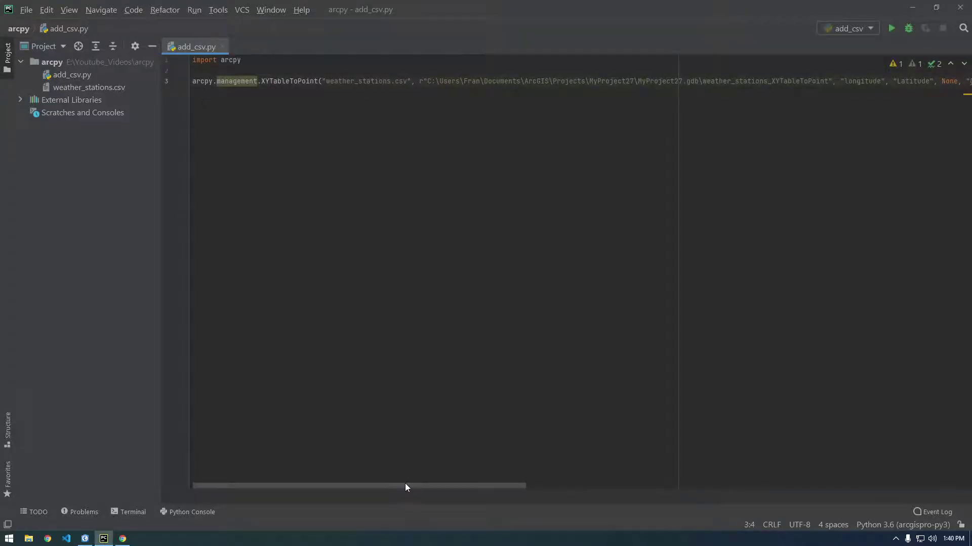
Paste the CalculateField command setting temperature__F to (!temperature__C! * 9/5) + 32 on line 5 of add_csv.py.
drag(405, 487, 853, 484)
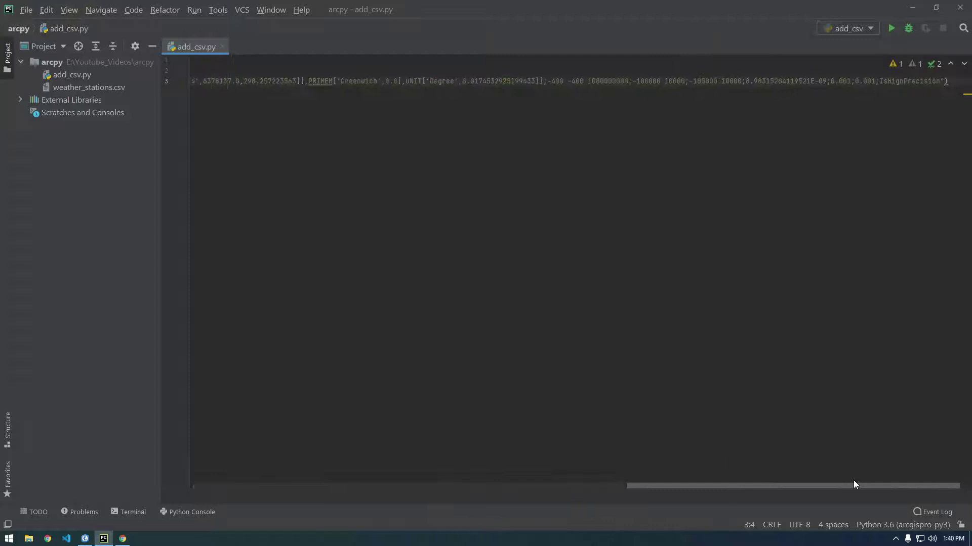
click(946, 80)
key(Return)
key(Return)
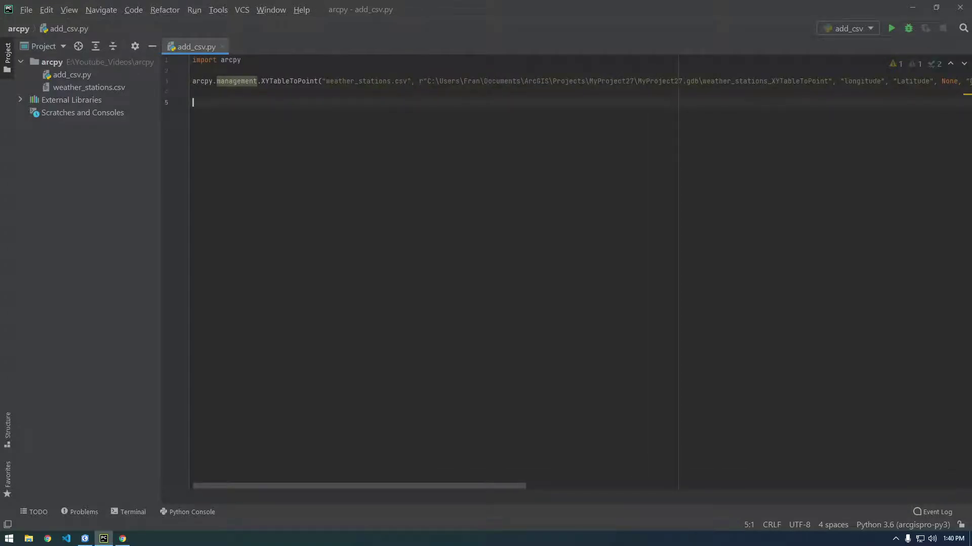
key(ctrl+v)
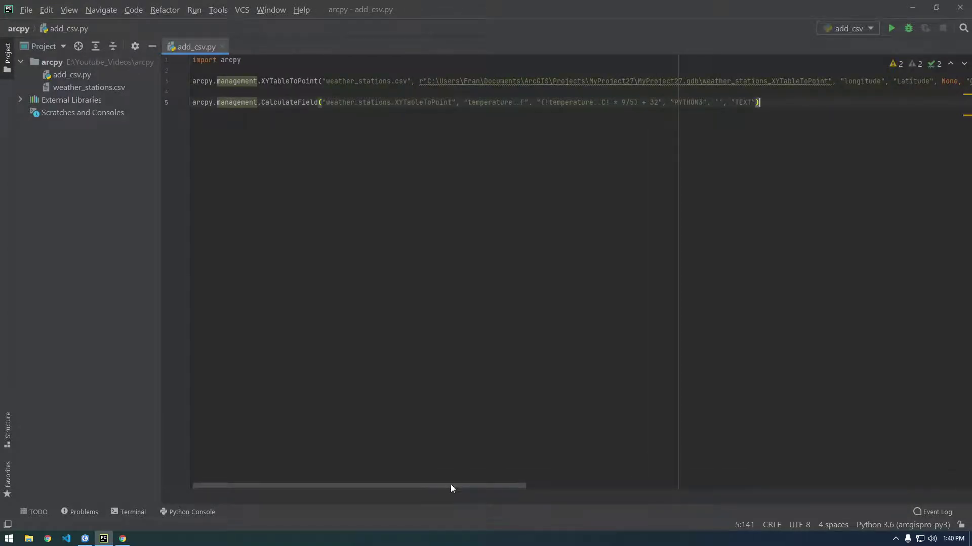
click(213, 93)
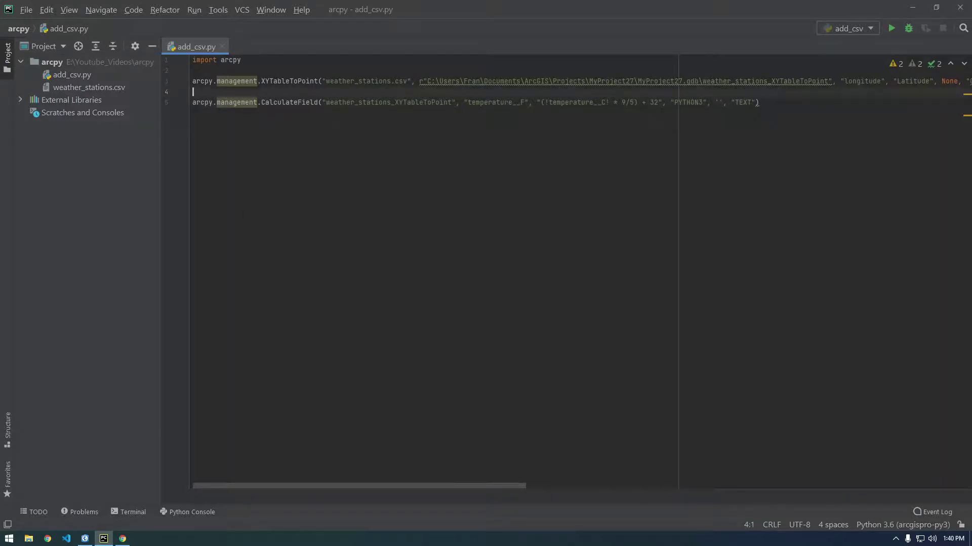